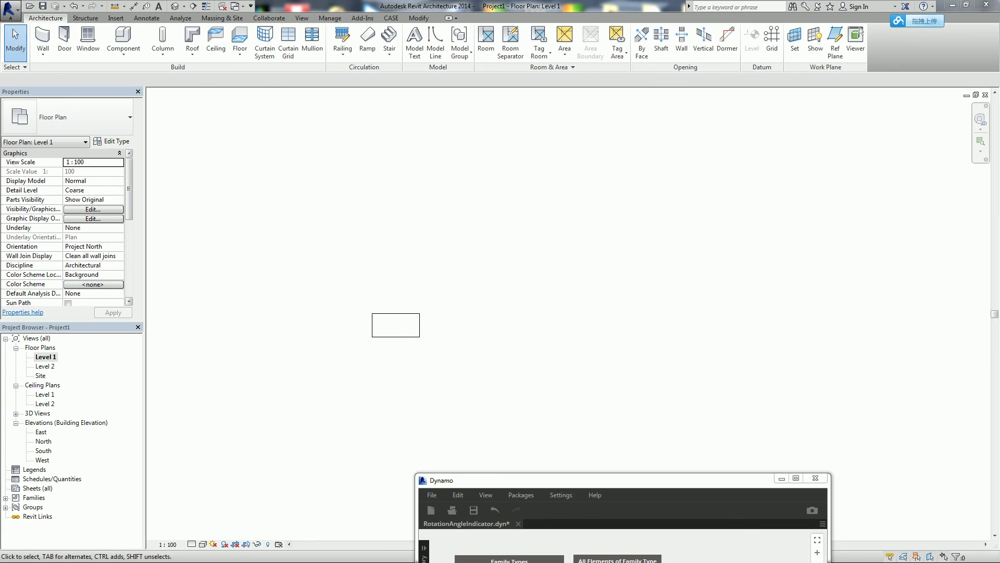
Inspect the desk in the 3D view, then return to the Level 1 plan with it selected.
{"action": "mouse_move", "coordinate": [575, 276]}
{"action": "middle_mouse_down"}
{"action": "mouse_move", "coordinate": [624, 248]}
{"action": "mouse_move", "coordinate": [563, 279]}
{"action": "mouse_move", "coordinate": [644, 248]}
{"action": "middle_mouse_up"}
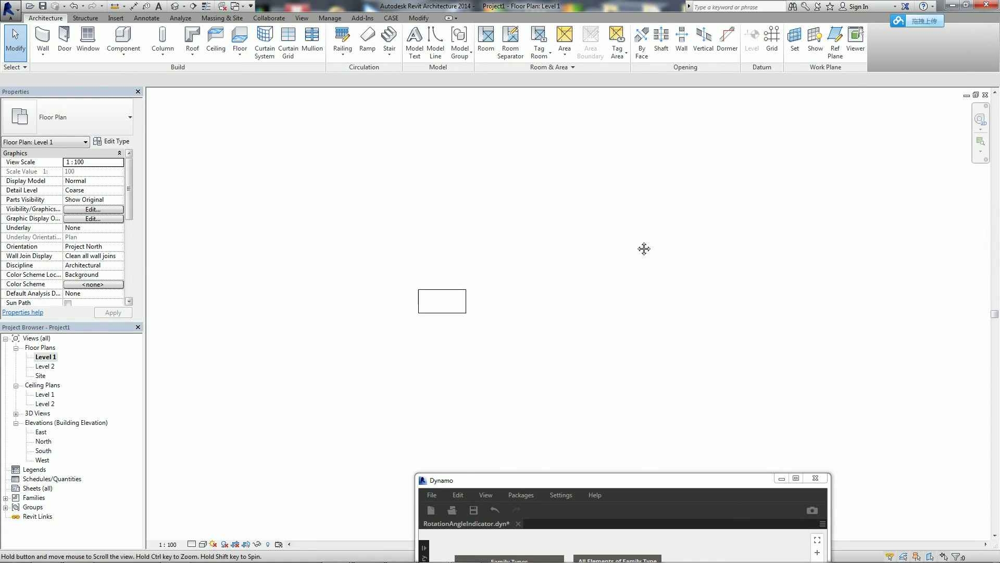
{"action": "left_click", "coordinate": [459, 305]}
{"action": "scroll", "coordinate": [466, 326], "scroll_direction": "up", "scroll_amount": 3}
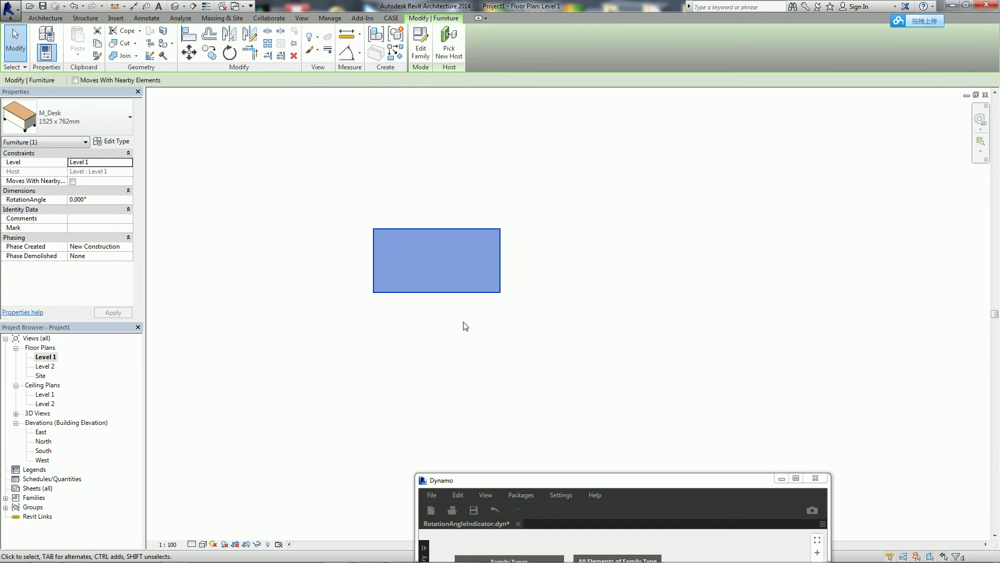
{"action": "left_click", "coordinate": [175, 6]}
{"action": "middle_click_drag", "start_coordinate": [494, 335], "coordinate": [411, 353]}
{"action": "scroll", "coordinate": [411, 353], "scroll_direction": "up", "scroll_amount": 2}
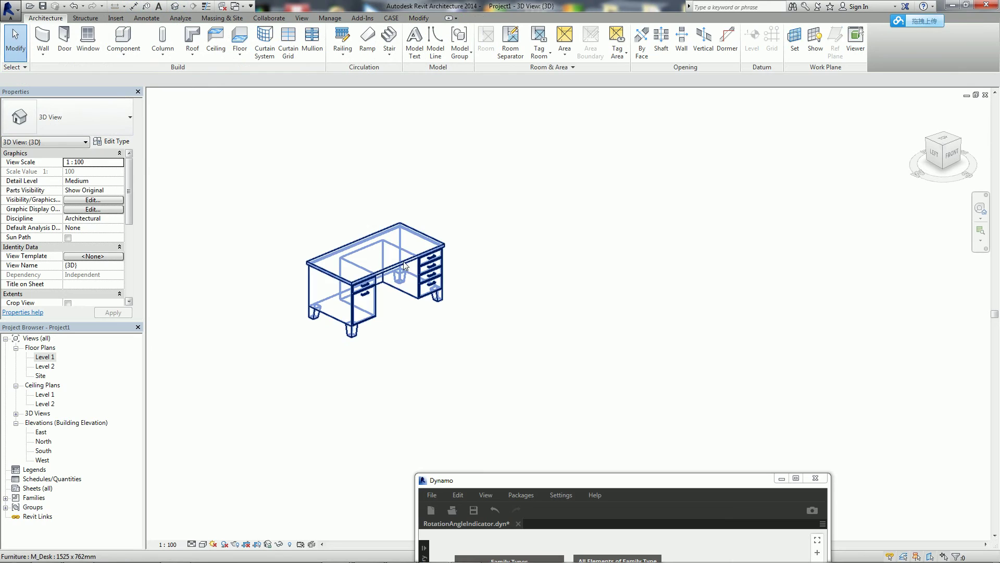
{"action": "double_click", "coordinate": [46, 358]}
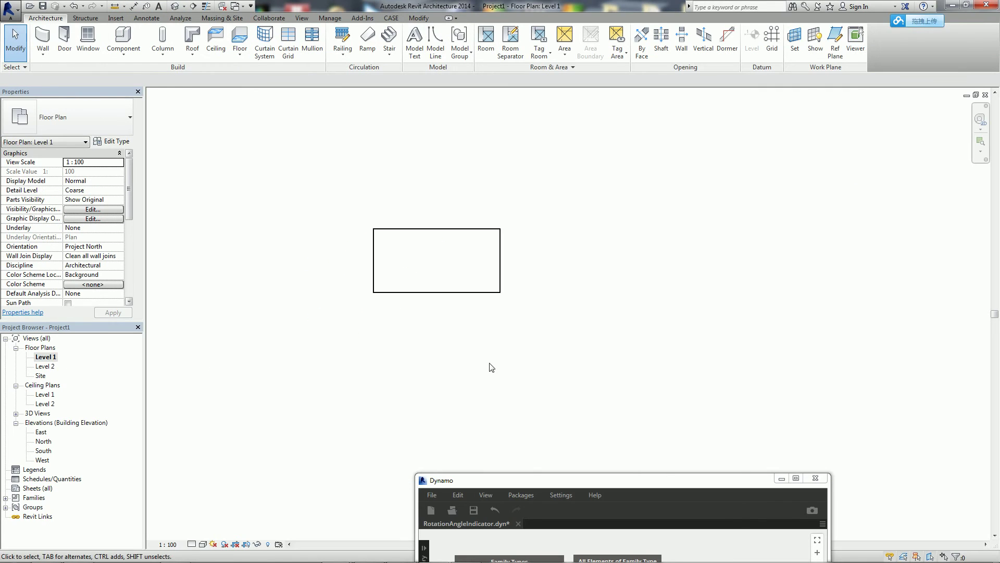
{"action": "left_click", "coordinate": [443, 293]}
{"action": "scroll", "coordinate": [485, 339], "scroll_direction": "down", "scroll_amount": 2}
{"action": "middle_click_drag", "start_coordinate": [616, 364], "coordinate": [418, 386]}
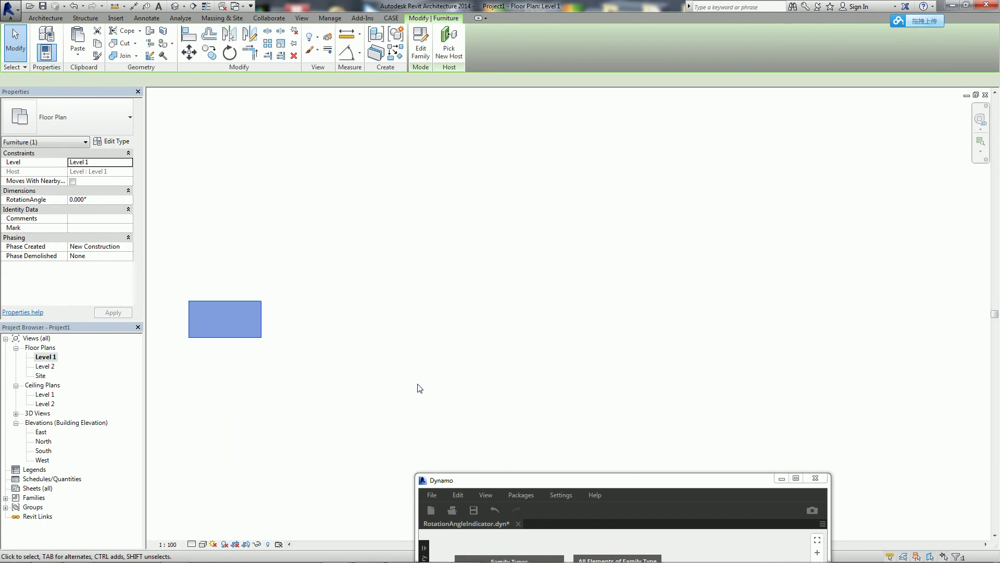
{"action": "scroll", "coordinate": [455, 389], "scroll_direction": "down", "scroll_amount": 2}
Copy the desk four times to the right, about 2500–2700 mm apart, making five in a row.
{"action": "left_click", "coordinate": [211, 58]}
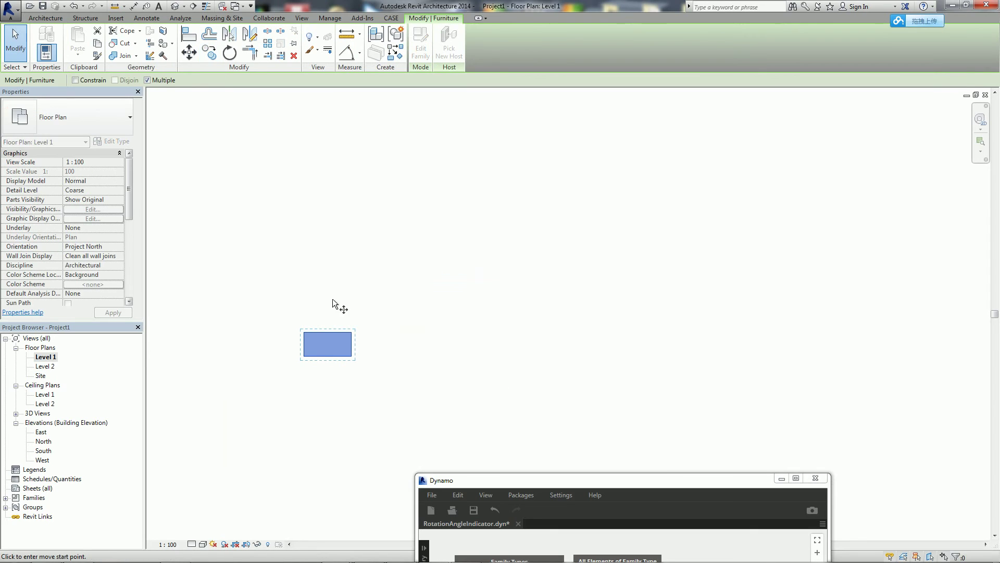
{"action": "left_click", "coordinate": [318, 296]}
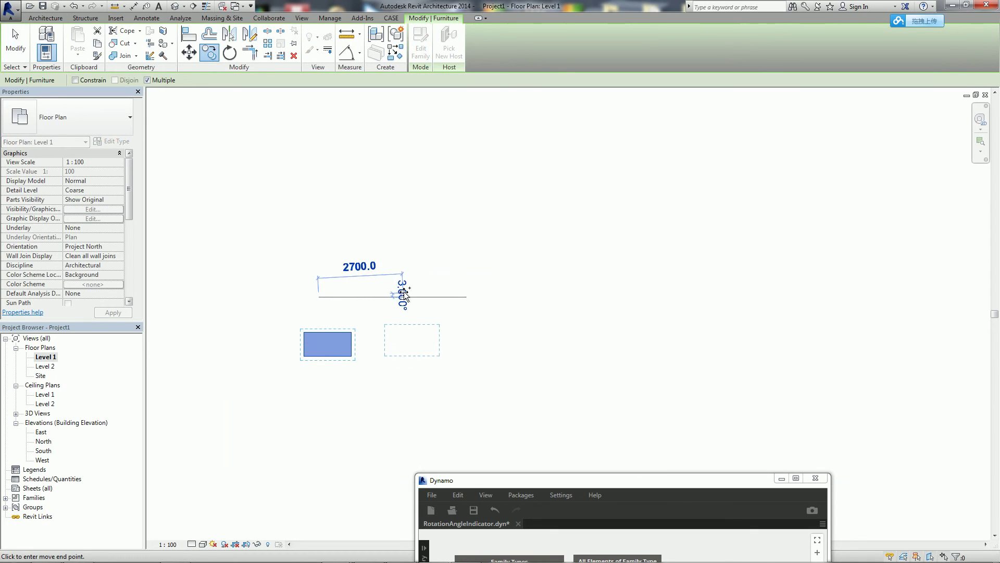
{"action": "left_click", "coordinate": [482, 297]}
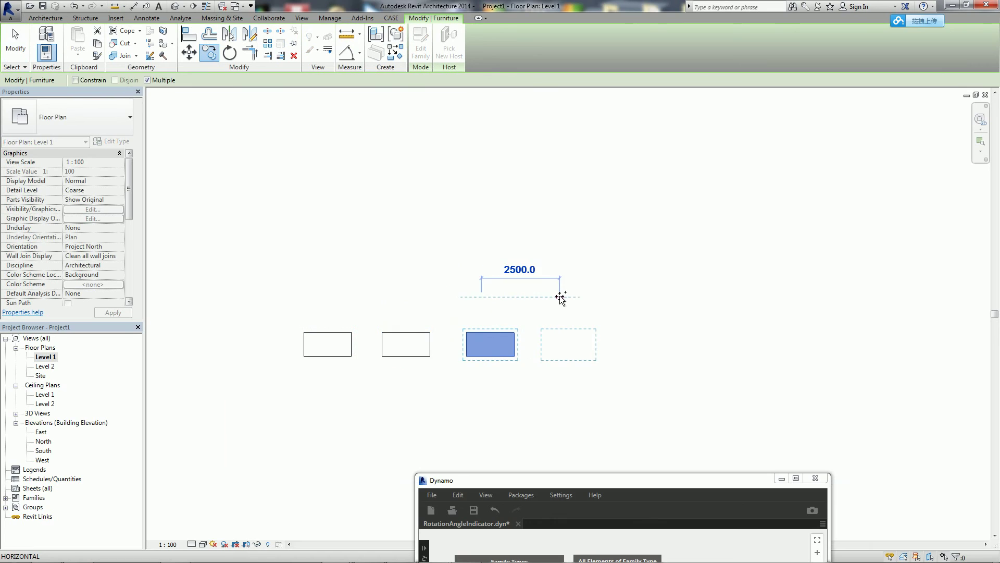
{"action": "left_click", "coordinate": [560, 297]}
{"action": "left_click", "coordinate": [640, 297]}
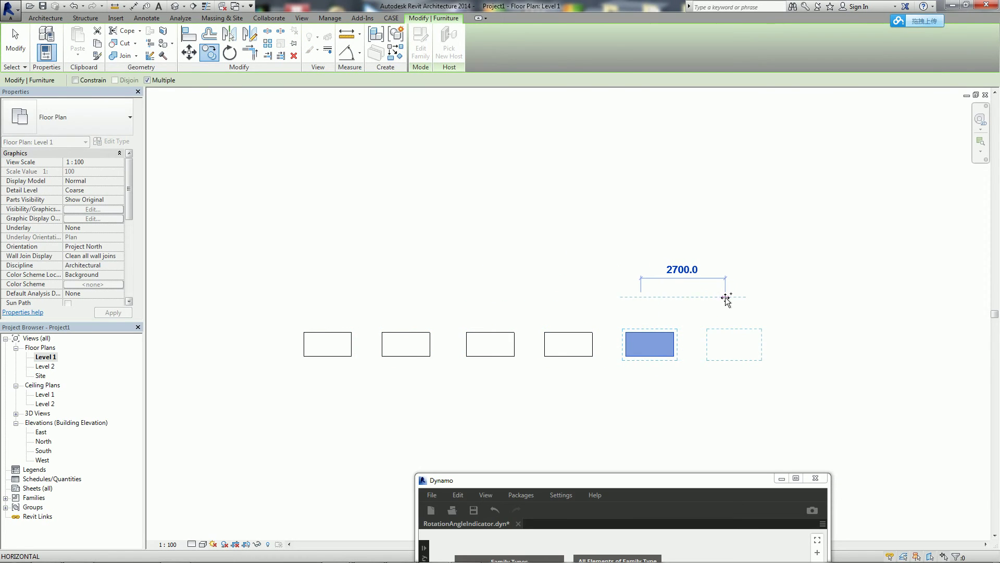
{"action": "key", "text": "Escape"}
{"action": "key", "text": "Escape"}
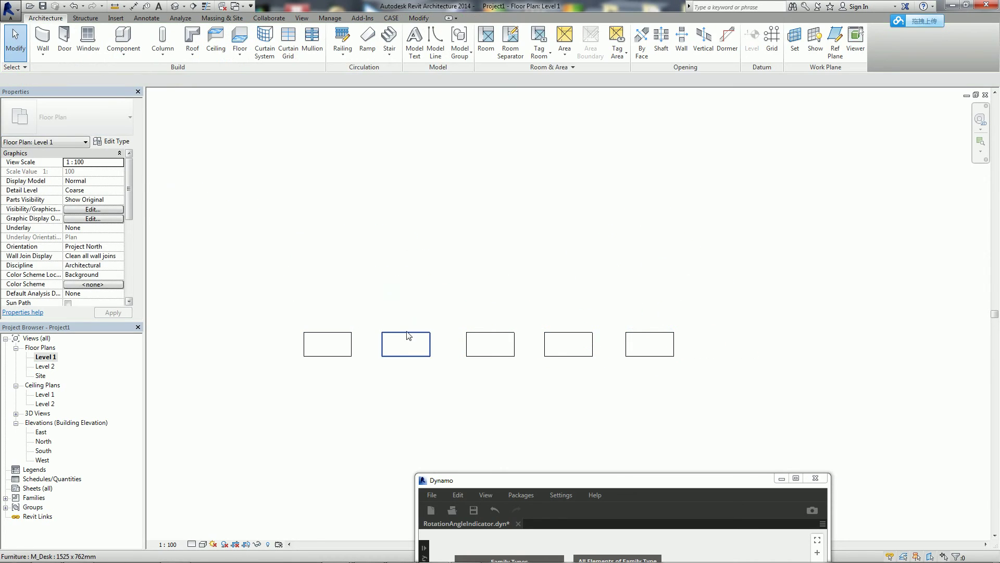
{"action": "left_click", "coordinate": [409, 335]}
Rotate the second desk 45° and the third desk 135°.
{"action": "left_click", "coordinate": [230, 53]}
{"action": "left_click", "coordinate": [405, 231]}
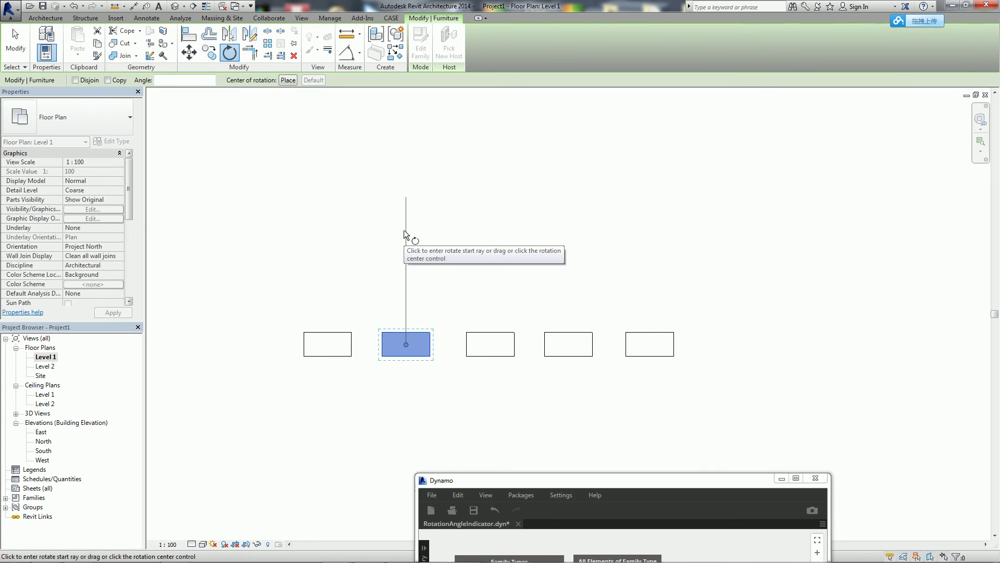
{"action": "left_click", "coordinate": [495, 260]}
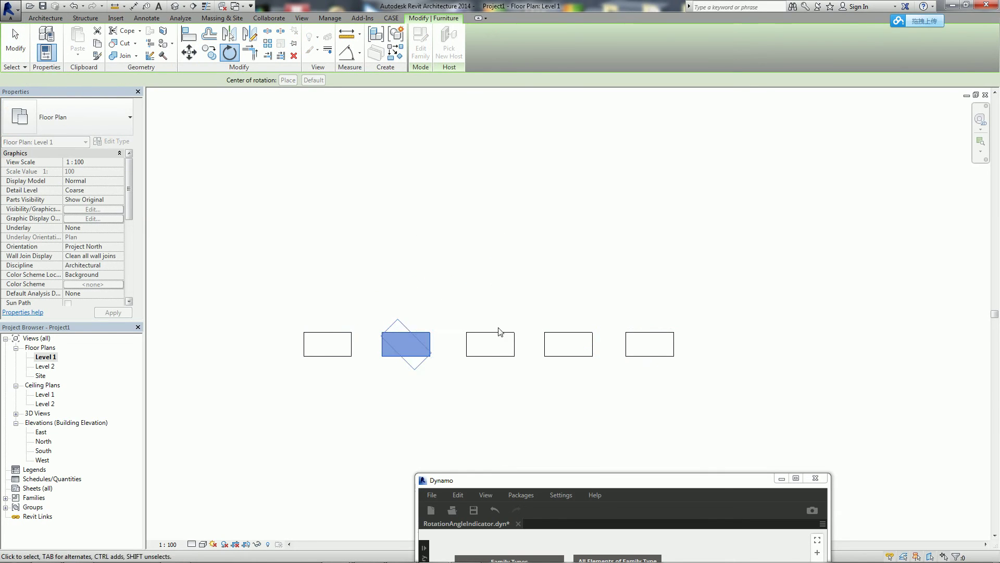
{"action": "left_click", "coordinate": [501, 339]}
{"action": "left_click", "coordinate": [229, 53]}
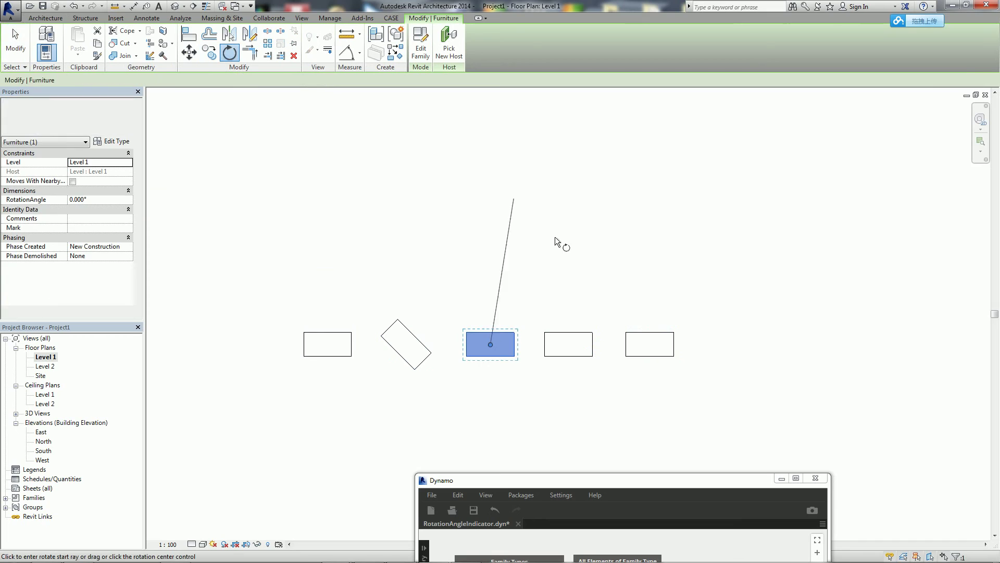
{"action": "left_click", "coordinate": [491, 208]}
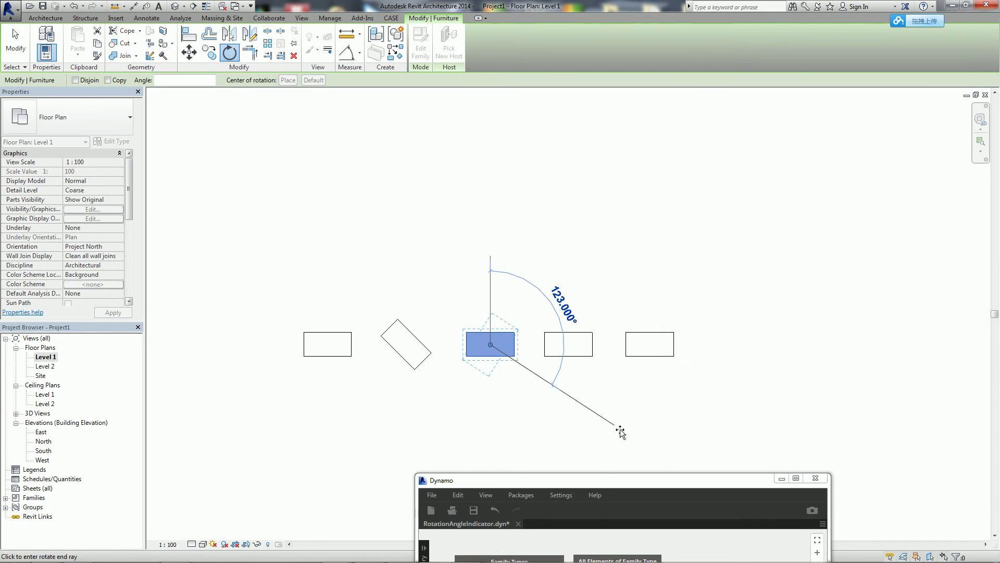
{"action": "left_click", "coordinate": [600, 451]}
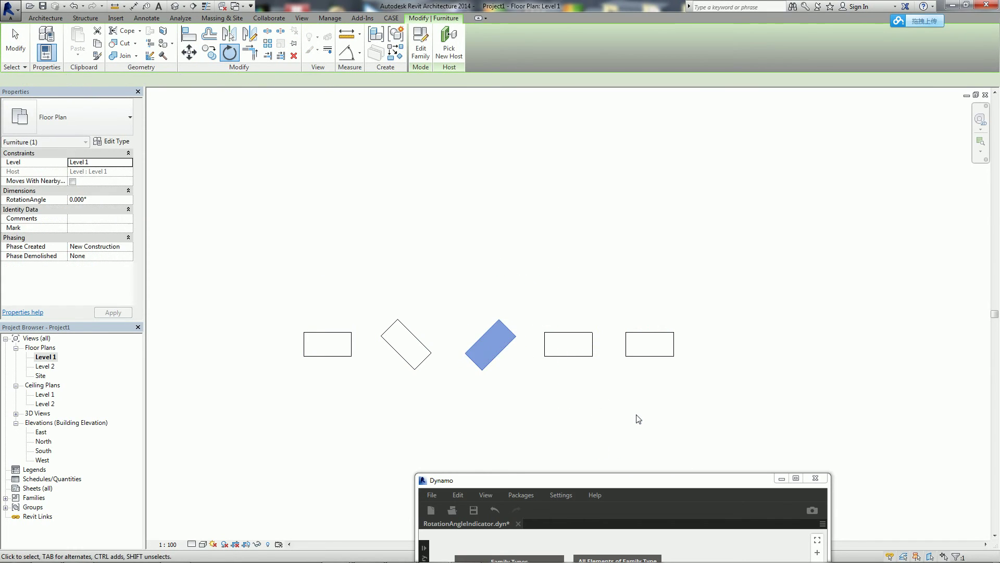
Rotate the fourth desk to about 131°.
{"action": "middle_click_drag", "start_coordinate": [577, 353], "coordinate": [523, 292]}
{"action": "key", "text": "Escape"}
{"action": "left_click", "coordinate": [523, 295]}
{"action": "key", "text": "c"}
{"action": "key", "text": "o"}
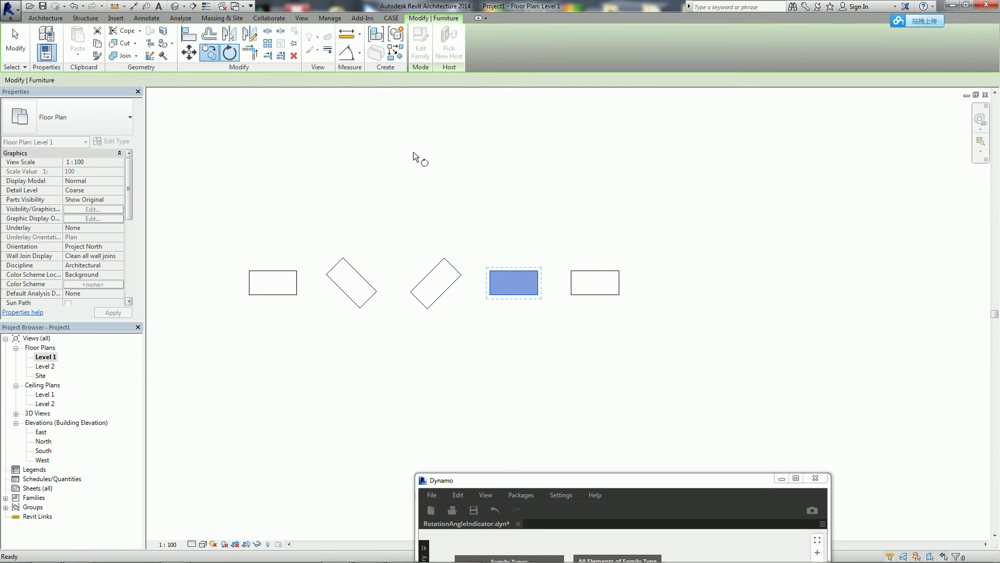
{"action": "left_click", "coordinate": [513, 164]}
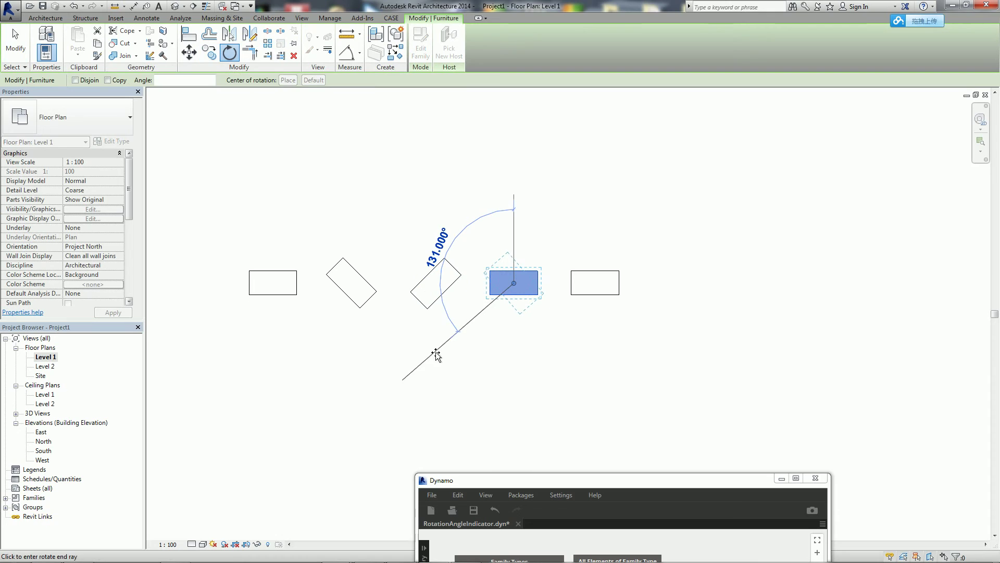
{"action": "left_click", "coordinate": [440, 362]}
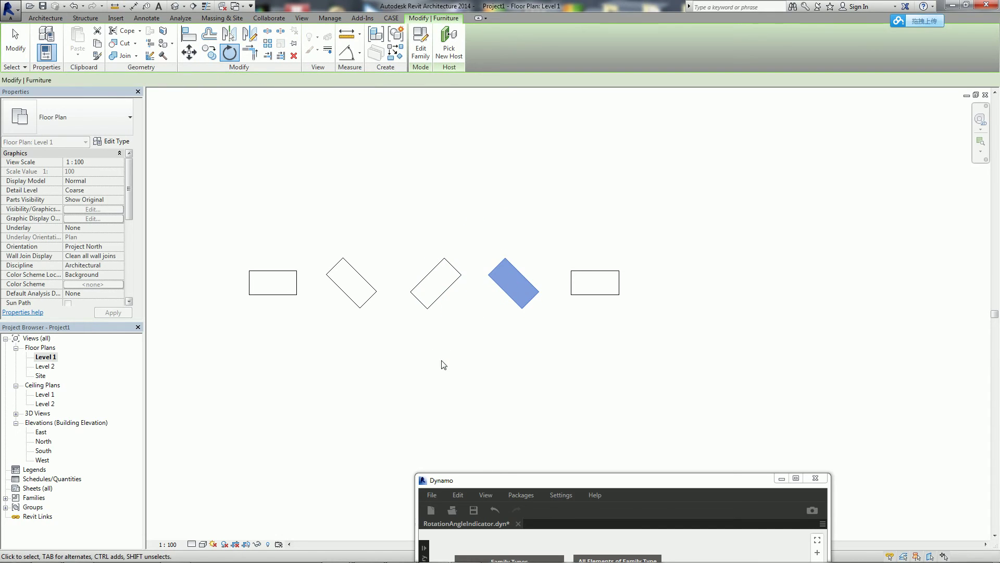
Run a rotation on the rightmost desk but leave it unrotated.
{"action": "left_click", "coordinate": [597, 291]}
{"action": "left_click", "coordinate": [230, 52]}
{"action": "left_click", "coordinate": [594, 204]}
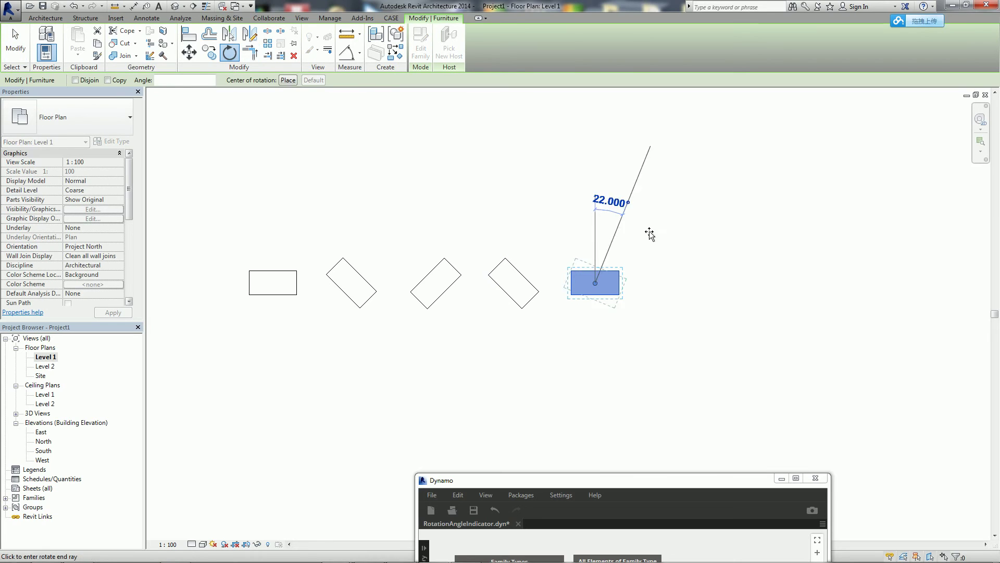
{"action": "left_click", "coordinate": [593, 376]}
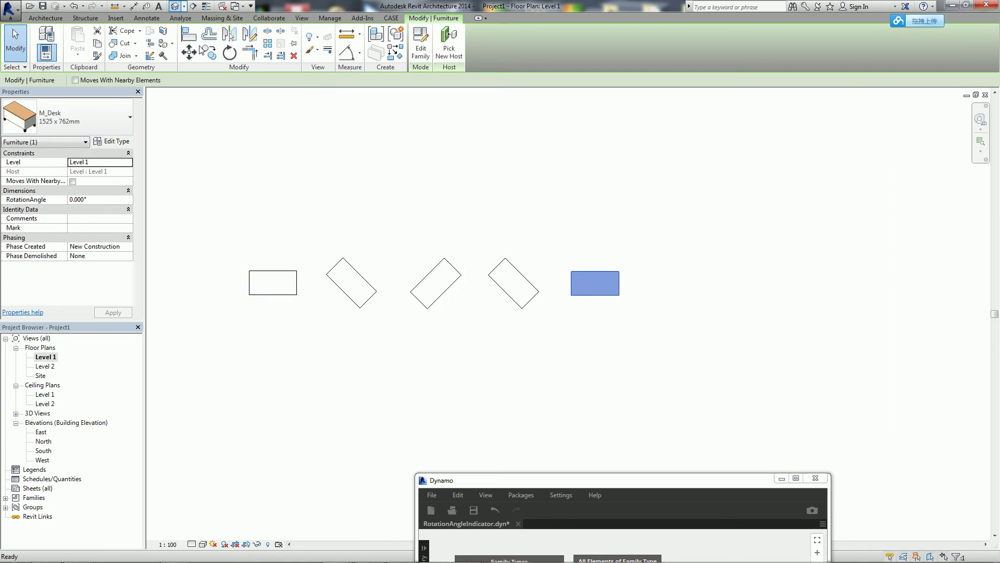
View the row in 3D and inspect the rotated second and third desks.
{"action": "left_click", "coordinate": [175, 7]}
{"action": "middle_click_drag", "start_coordinate": [404, 326], "coordinate": [433, 313], "text": "shift"}
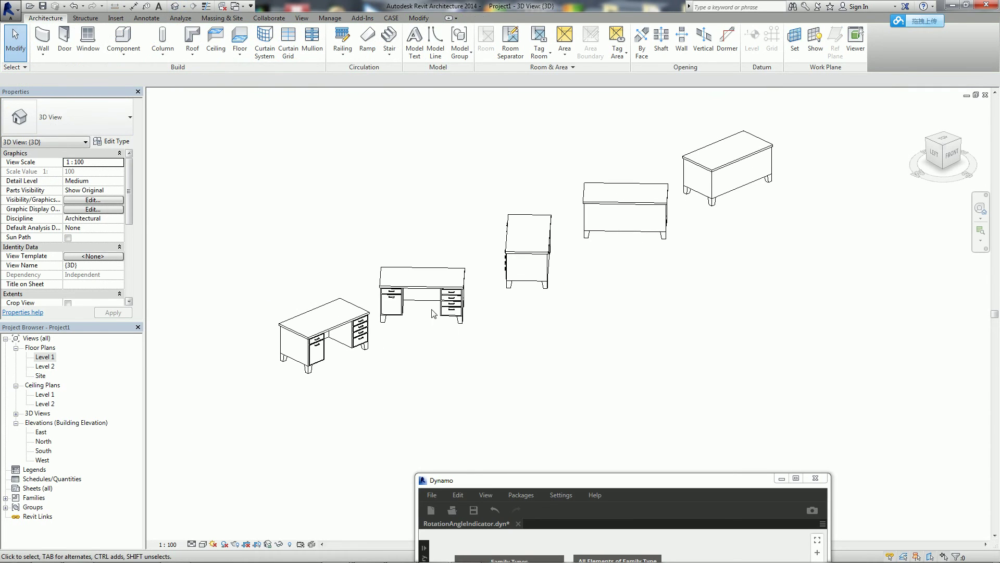
{"action": "left_click", "coordinate": [432, 312]}
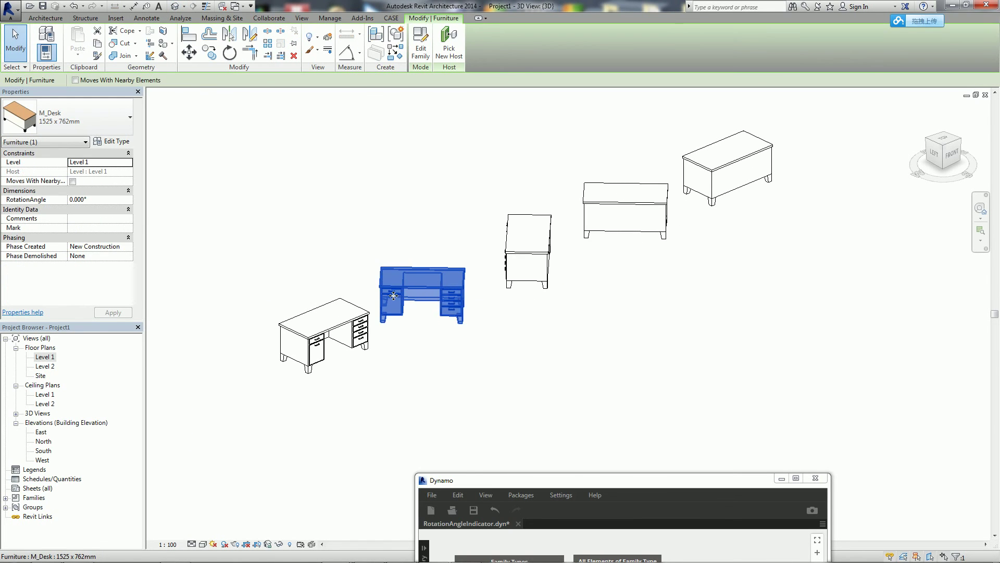
{"action": "left_click", "coordinate": [507, 255]}
{"action": "left_click", "coordinate": [346, 214]}
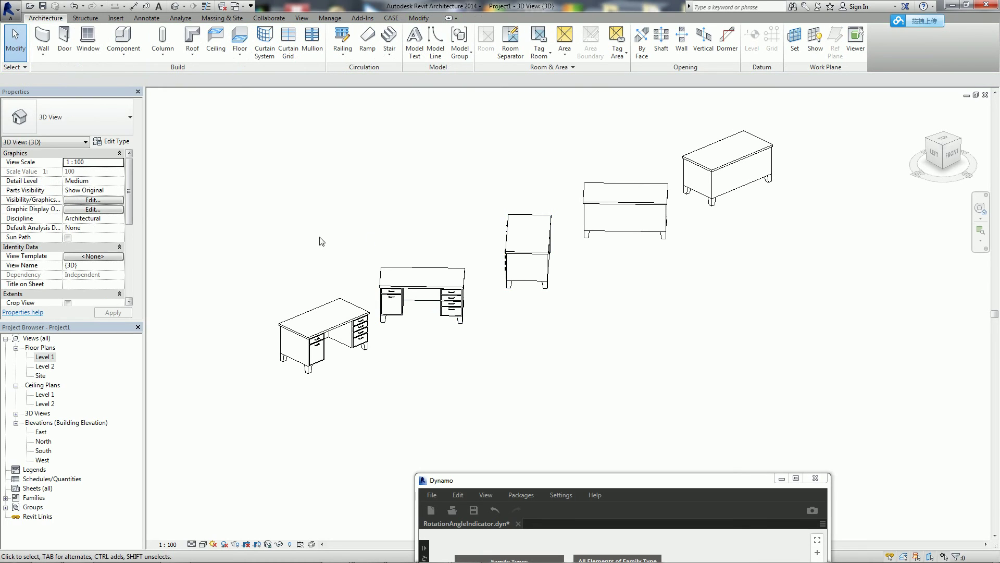
Set the unrotated left desk as Dynamo's standard element and run the script to fill RotationAngle.
{"action": "left_click_drag", "start_coordinate": [505, 484], "coordinate": [582, 224]}
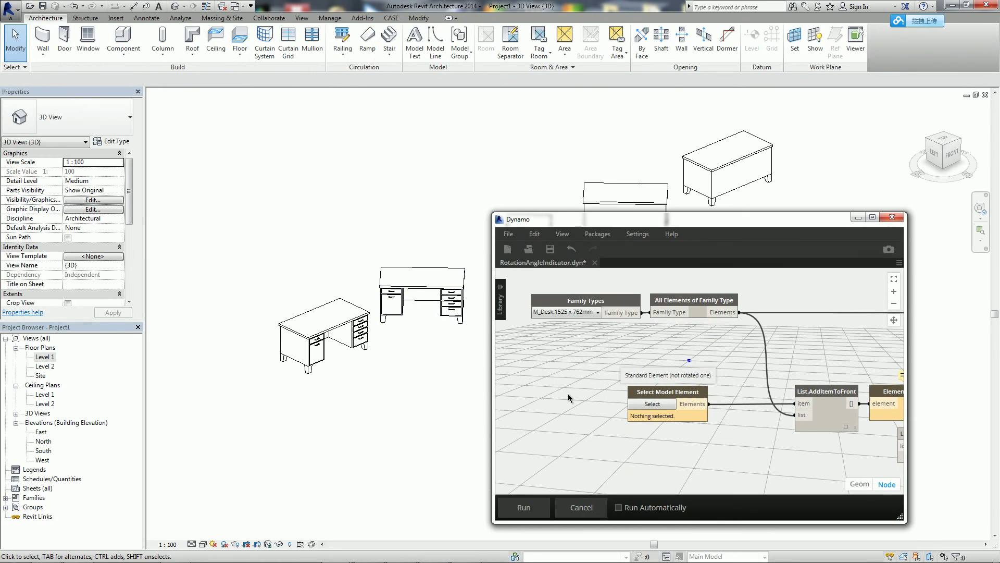
{"action": "left_click", "coordinate": [662, 408]}
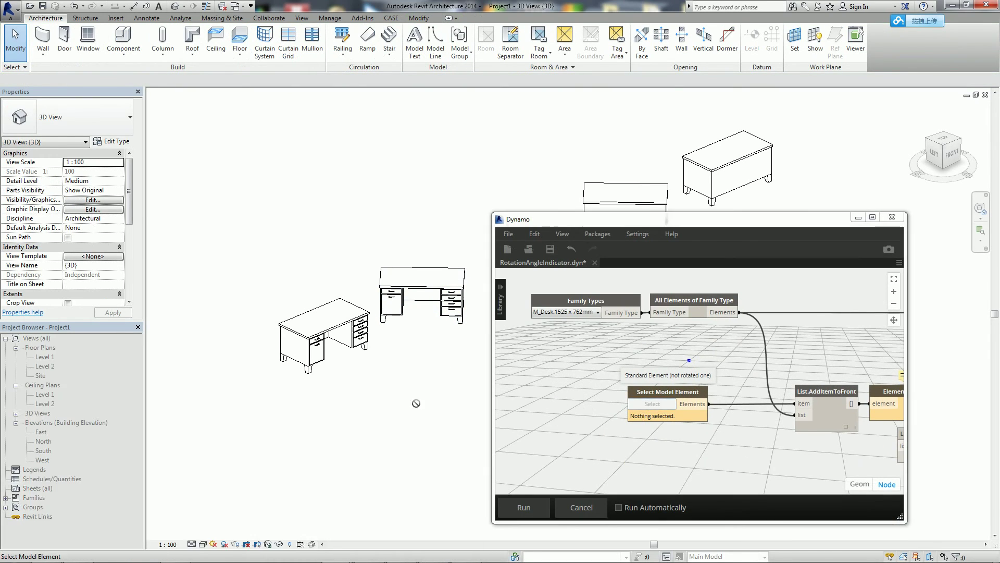
{"action": "left_click", "coordinate": [345, 329]}
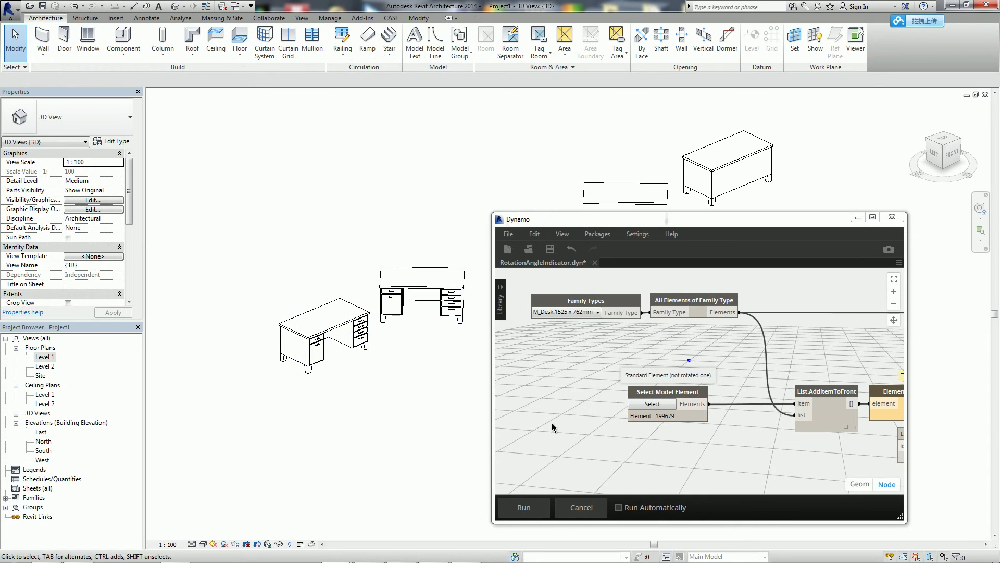
{"action": "left_click", "coordinate": [524, 508]}
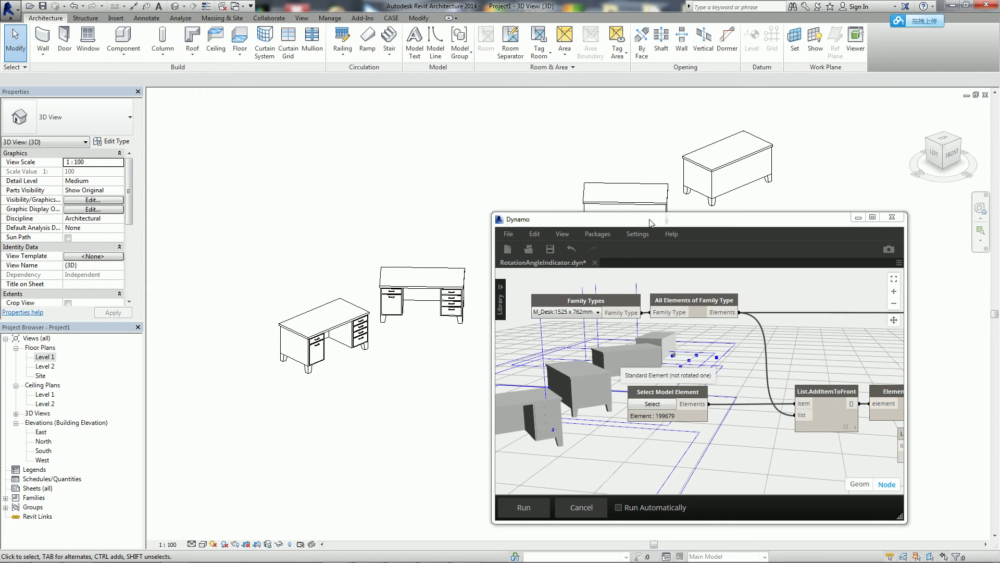
{"action": "left_click_drag", "start_coordinate": [651, 223], "coordinate": [605, 518]}
{"action": "left_click", "coordinate": [458, 292]}
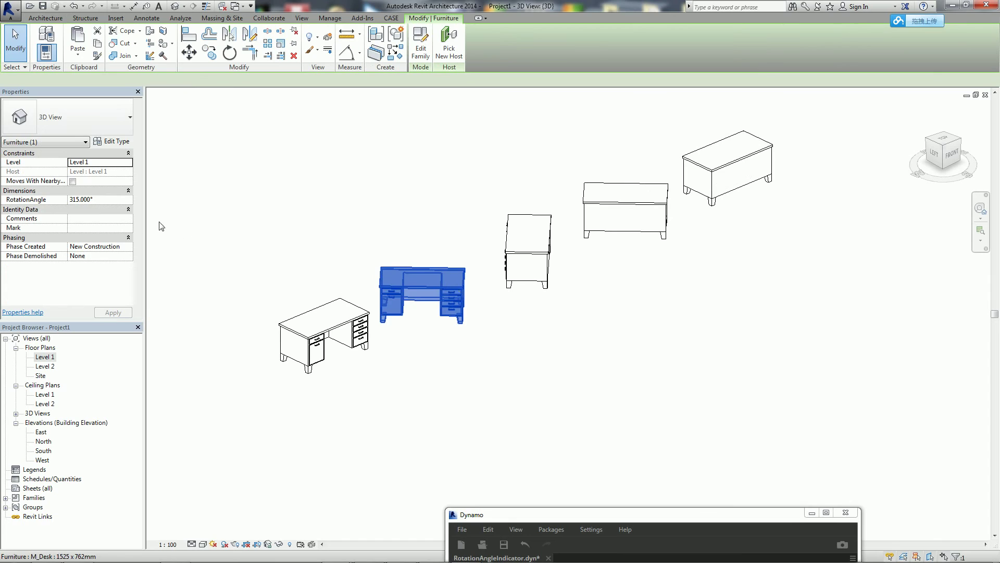
Read each desk's RotationAngle in 3D, finding 225°, 135° and 180°.
{"action": "left_click", "coordinate": [527, 244]}
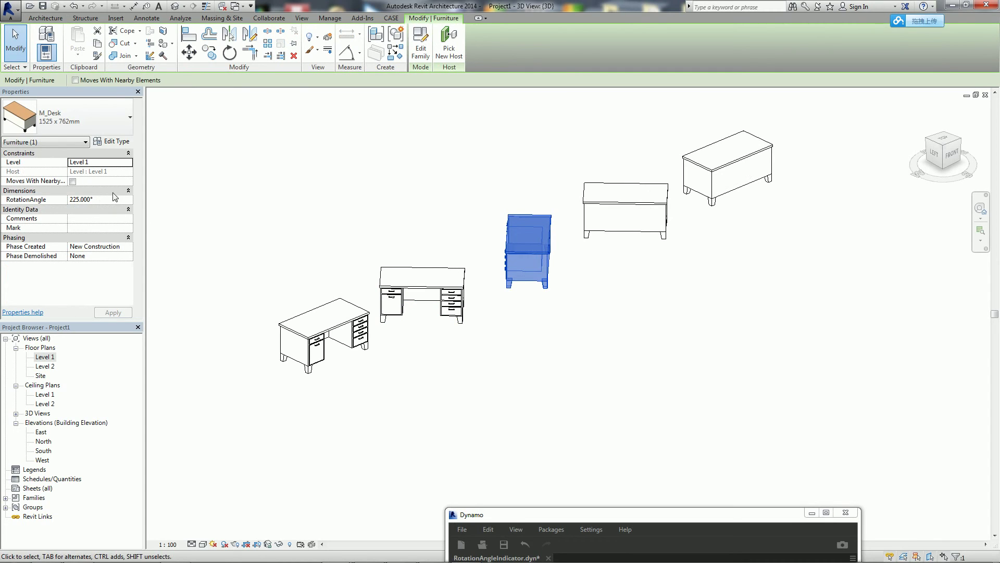
{"action": "left_click", "coordinate": [625, 209]}
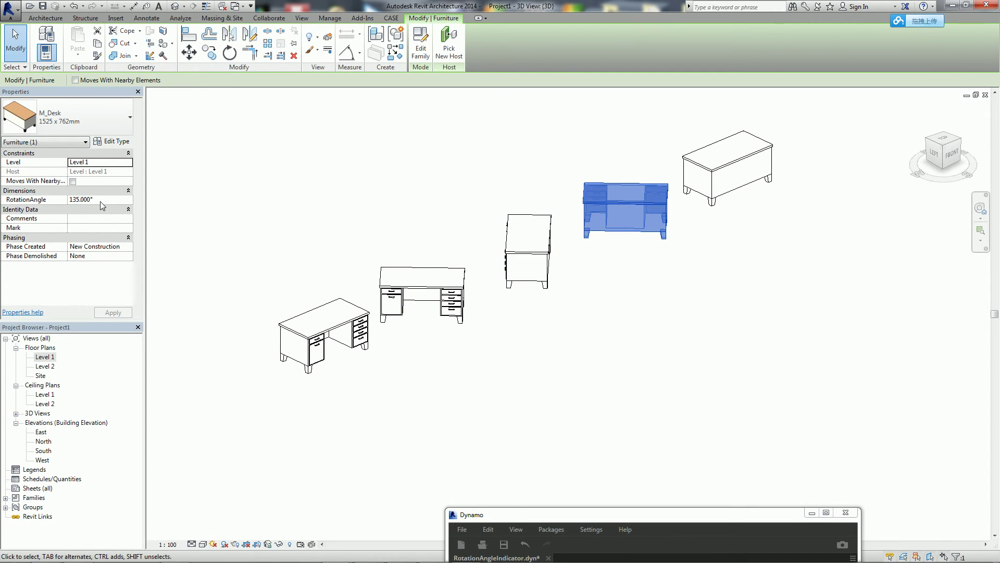
{"action": "left_click", "coordinate": [728, 167]}
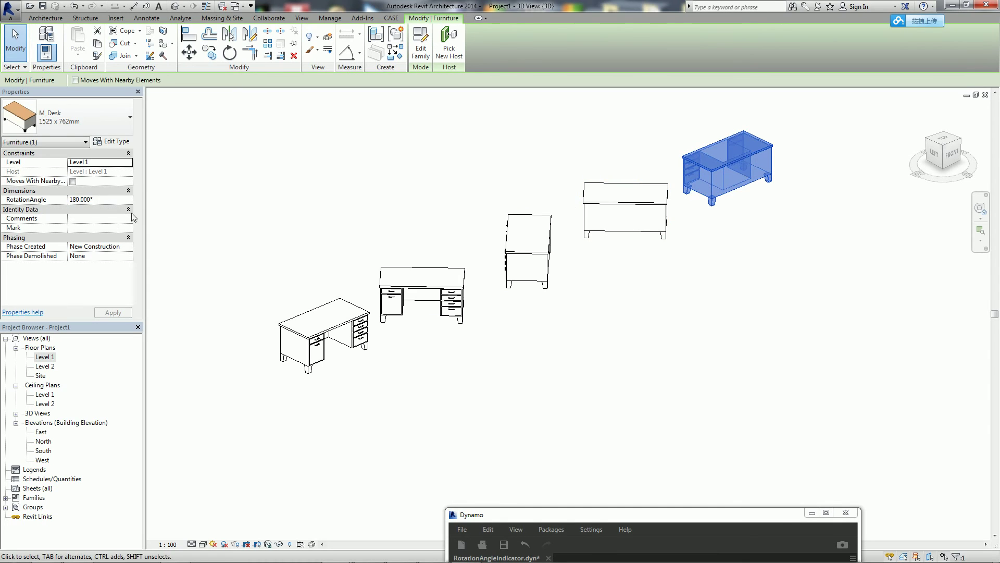
{"action": "left_click", "coordinate": [422, 295]}
{"action": "left_click", "coordinate": [237, 261]}
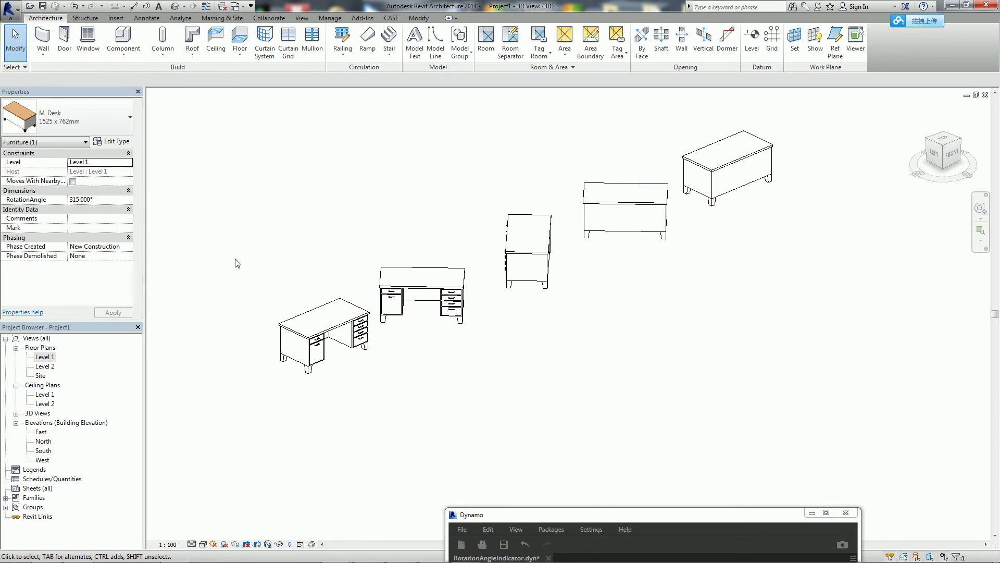
Compare every desk's RotationAngle with its orientation in the Level 1 floor plan.
{"action": "double_click", "coordinate": [45, 356]}
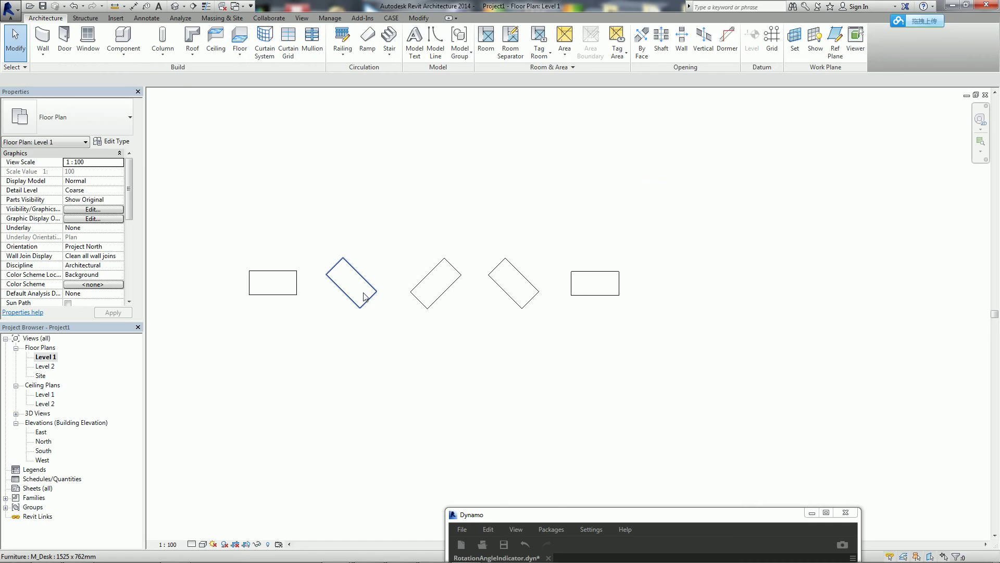
{"action": "left_click", "coordinate": [328, 274]}
{"action": "left_click", "coordinate": [426, 292]}
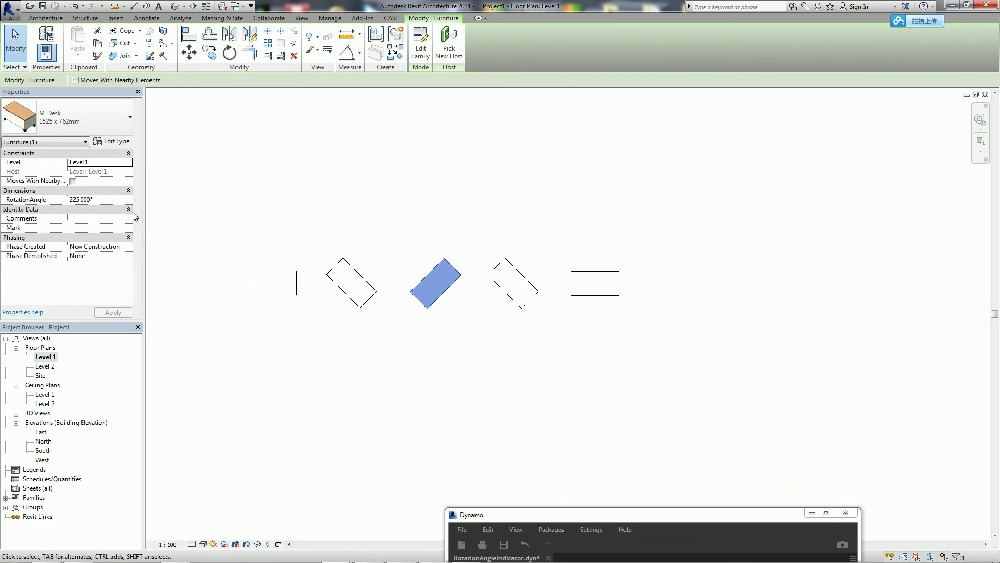
{"action": "left_click", "coordinate": [514, 283]}
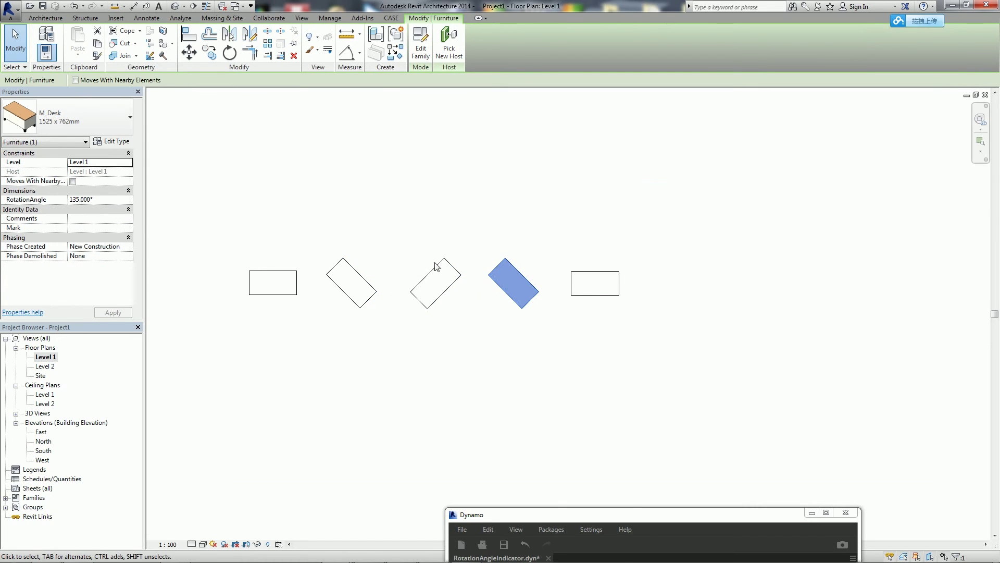
{"action": "left_click", "coordinate": [598, 297]}
{"action": "left_click", "coordinate": [334, 344]}
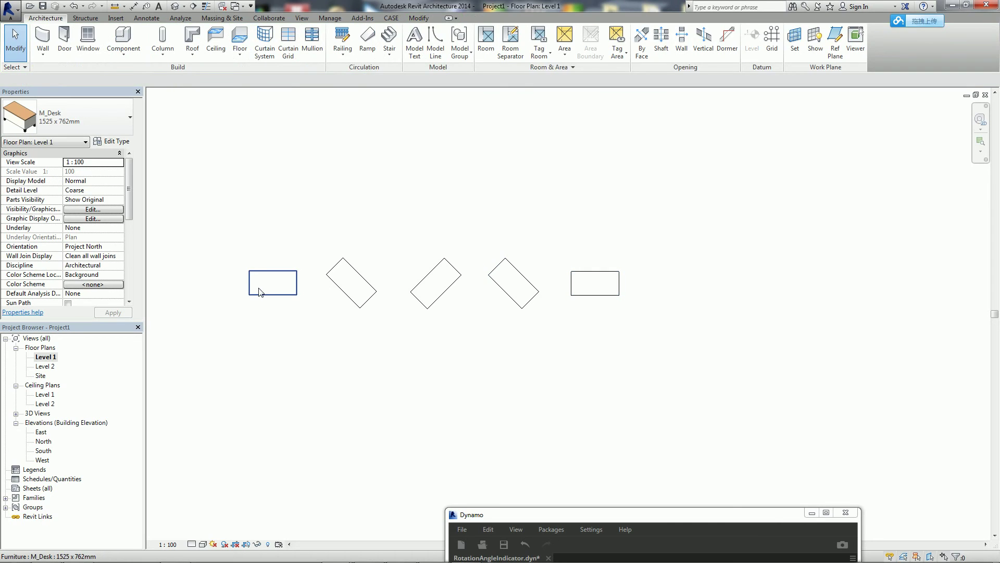
{"action": "left_click", "coordinate": [273, 292]}
{"action": "left_click", "coordinate": [592, 296]}
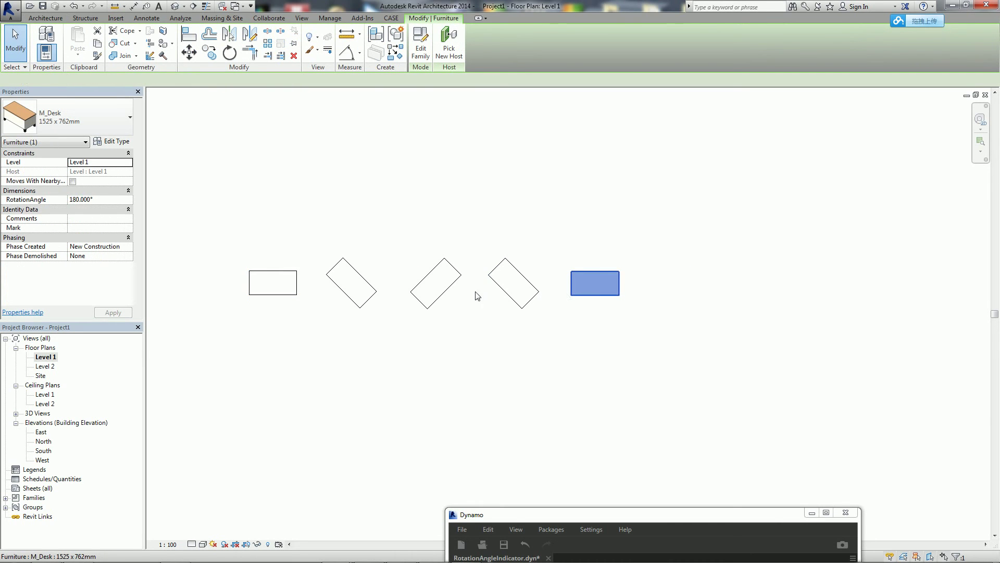
{"action": "key", "text": "Escape"}
{"action": "left_click_drag", "start_coordinate": [560, 514], "coordinate": [764, 243]}
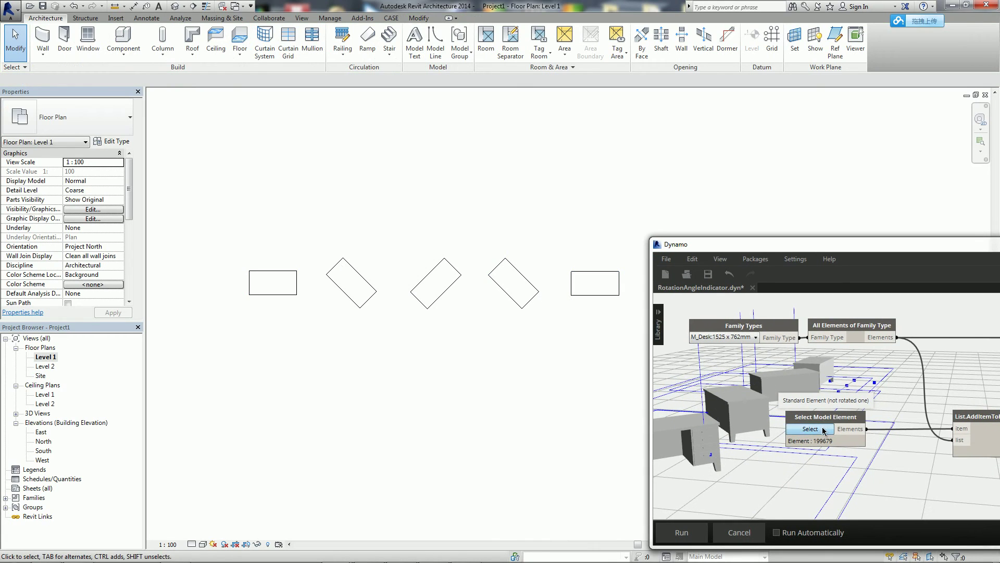
Pick the far-right desk (Element 199717) as Dynamo's standard element and rerun the graph.
{"action": "left_click", "coordinate": [823, 430]}
{"action": "left_click", "coordinate": [578, 296]}
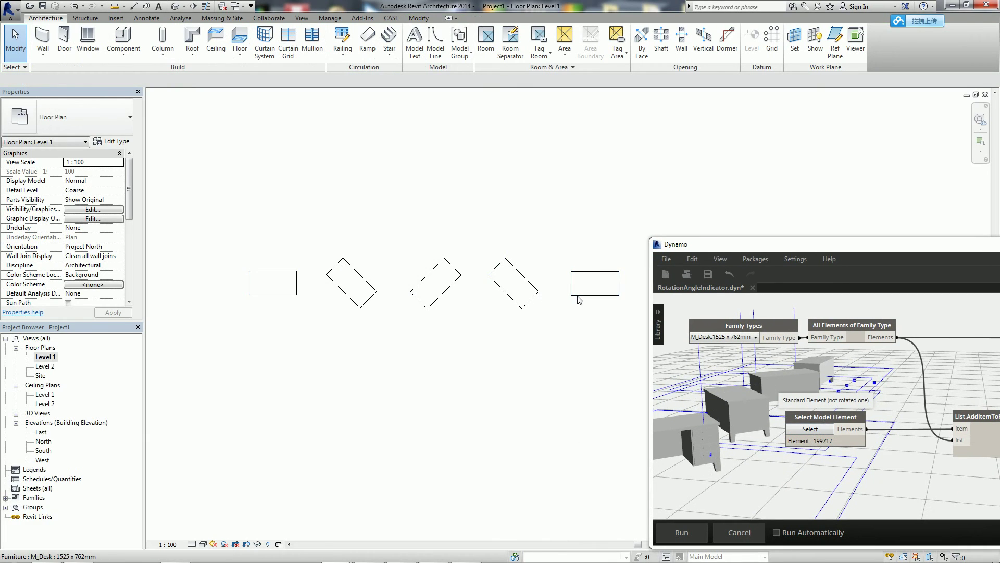
{"action": "left_click", "coordinate": [675, 537]}
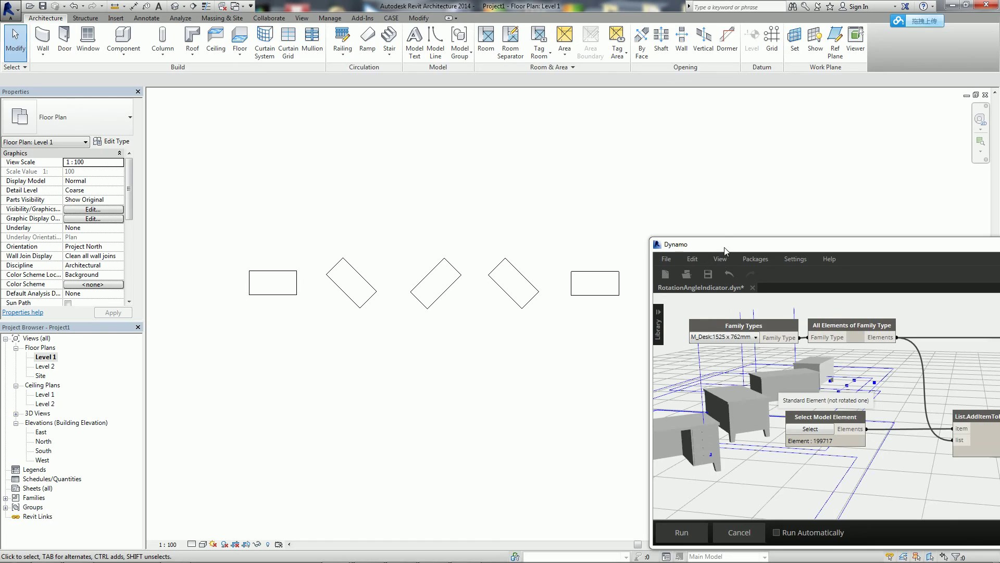
{"action": "left_click_drag", "start_coordinate": [724, 251], "coordinate": [388, 538]}
Read the recalculated angles on Level 1: left 180°, second 135°, third 45°, fourth 315°.
{"action": "left_click", "coordinate": [290, 286]}
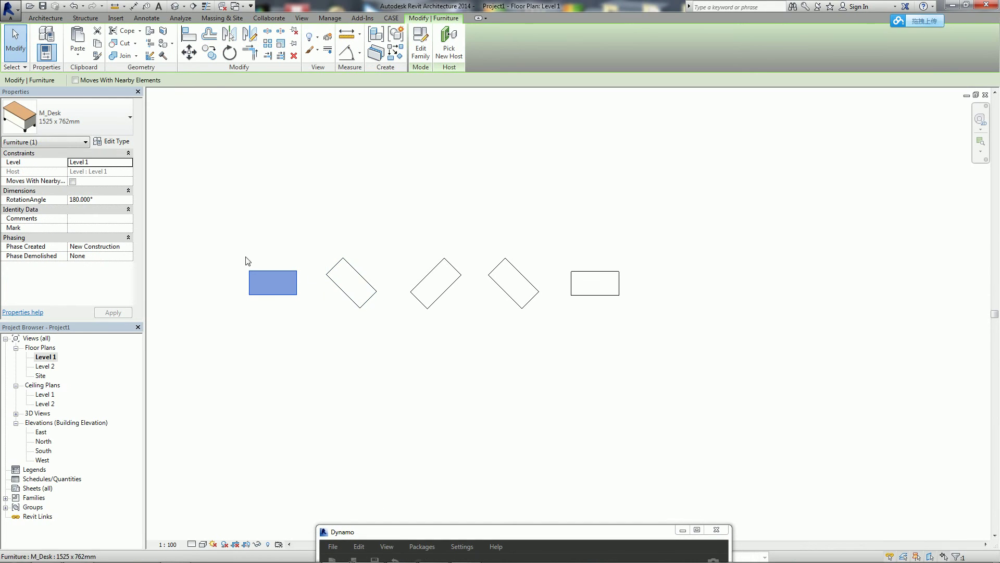
{"action": "left_click", "coordinate": [587, 306]}
{"action": "left_click", "coordinate": [594, 284]}
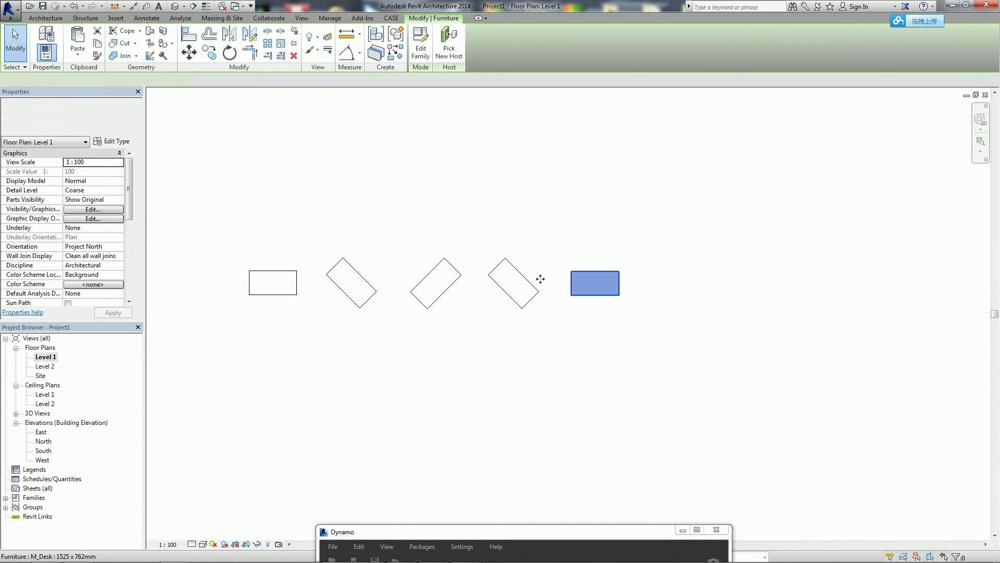
{"action": "left_click", "coordinate": [519, 306]}
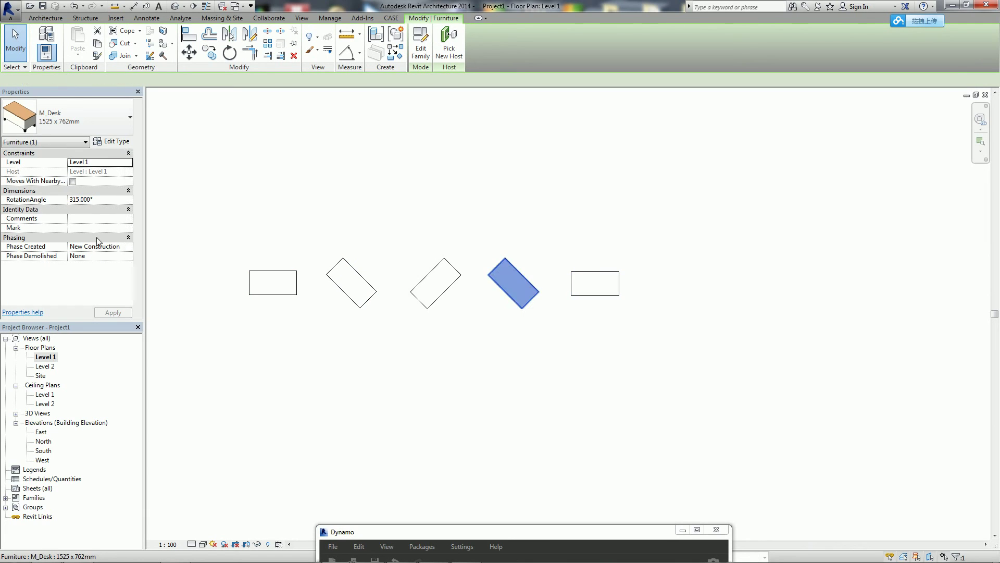
{"action": "left_click", "coordinate": [437, 291]}
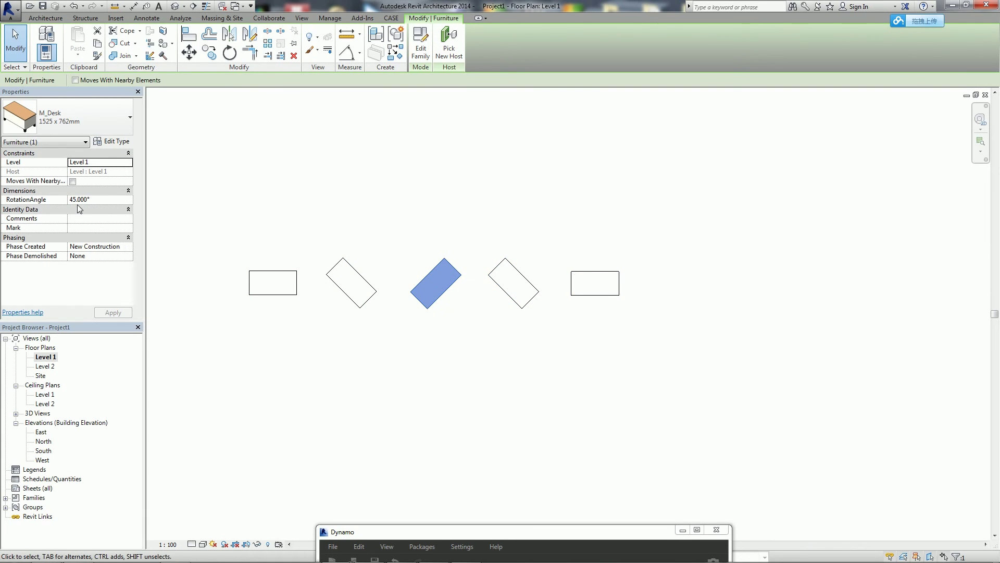
{"action": "left_click", "coordinate": [341, 272]}
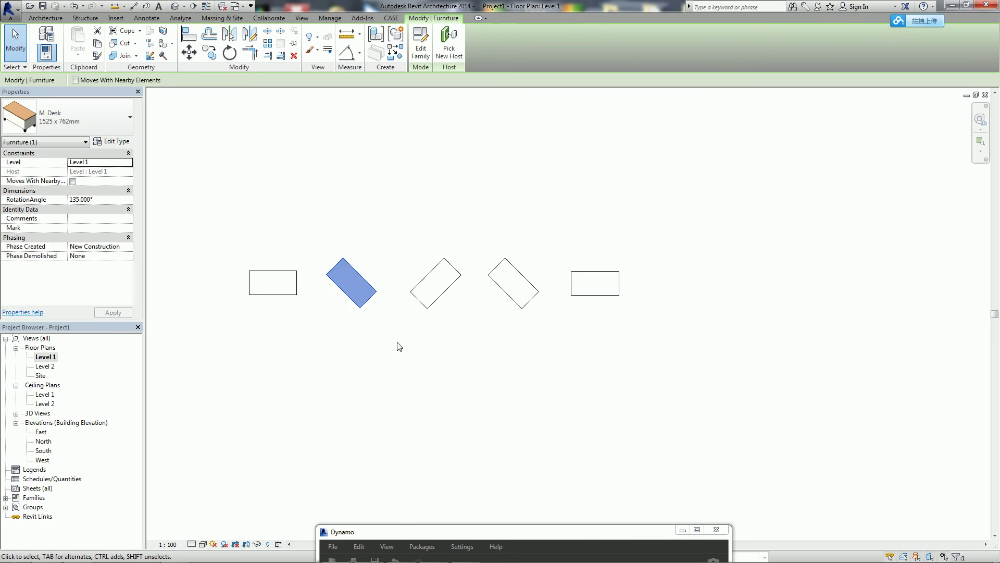
{"action": "left_click", "coordinate": [223, 129]}
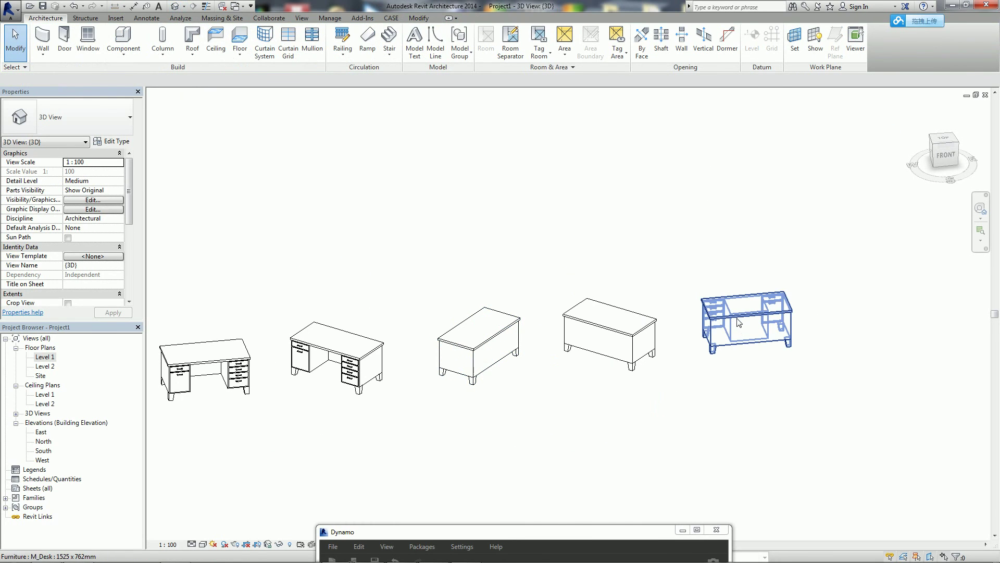
Review each desk's RotationAngle in the 3D view, then clear the selection.
{"action": "left_click", "coordinate": [739, 323]}
{"action": "left_click", "coordinate": [341, 351]}
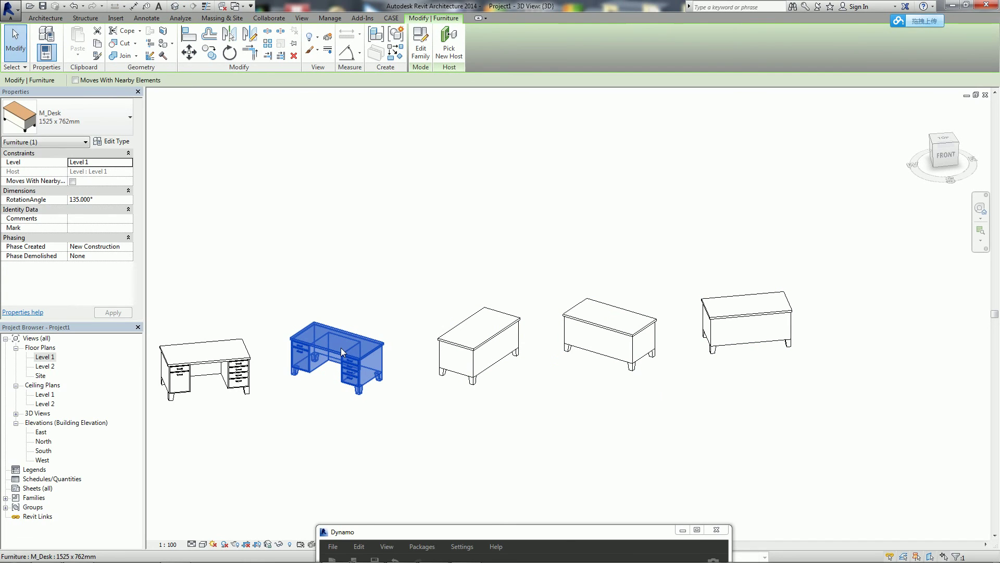
{"action": "left_click", "coordinate": [476, 343]}
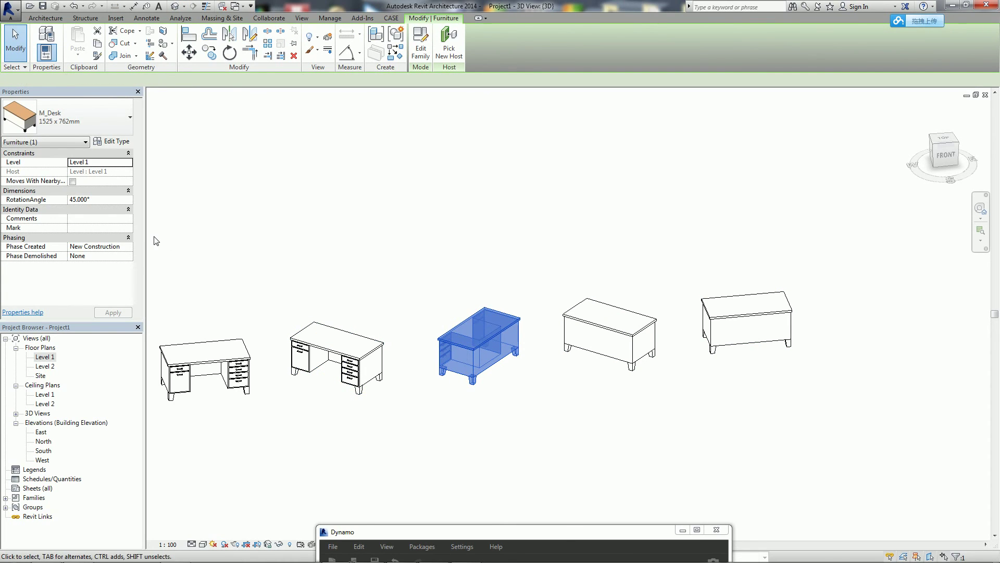
{"action": "left_click", "coordinate": [605, 313]}
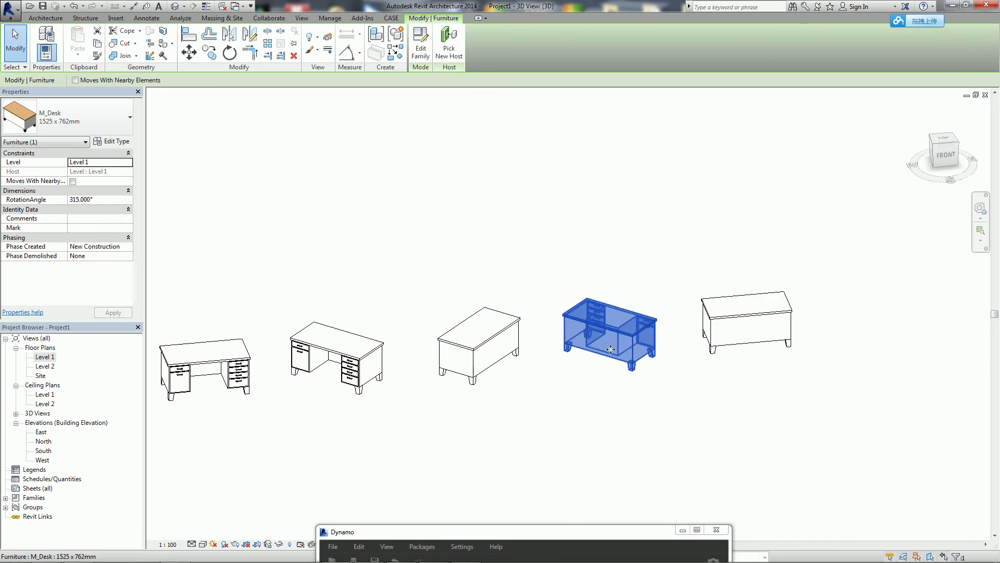
{"action": "left_click", "coordinate": [754, 329]}
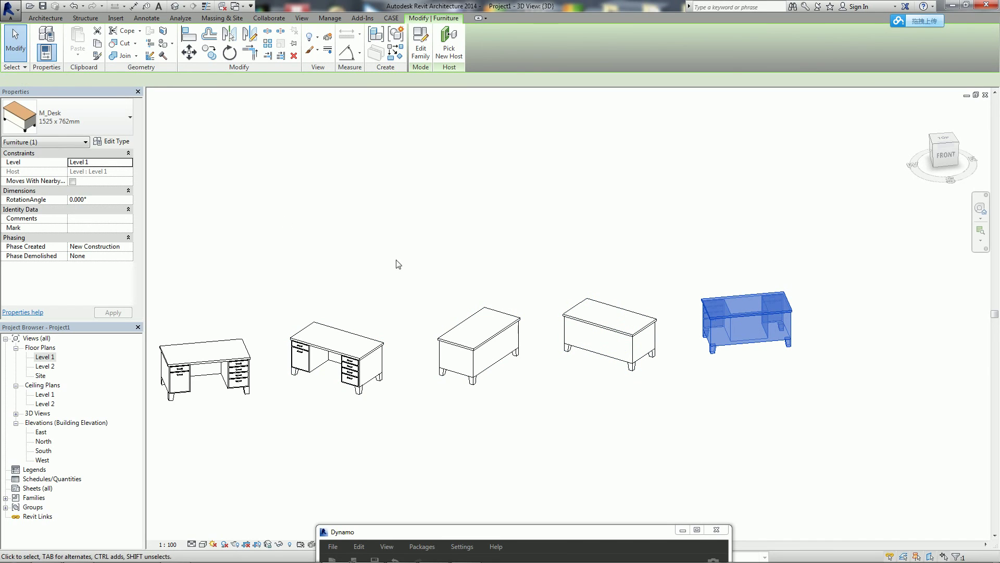
{"action": "left_click", "coordinate": [192, 370]}
{"action": "left_click", "coordinate": [393, 217]}
Open the Level 2 floor plan and centre the five desk outlines.
{"action": "scroll", "coordinate": [537, 234], "scroll_direction": "down", "scroll_amount": 3}
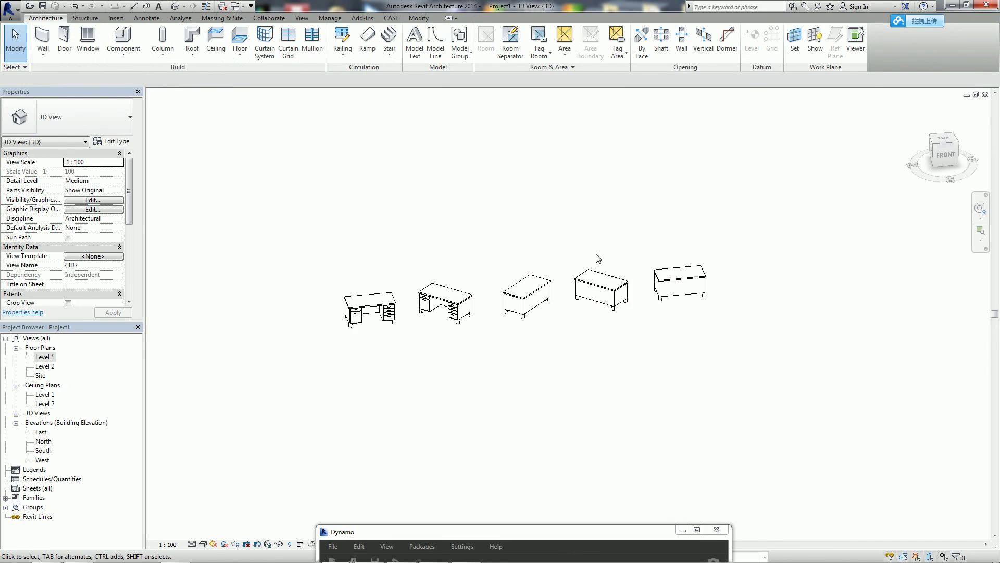
{"action": "scroll", "coordinate": [581, 302], "scroll_direction": "up", "scroll_amount": 3}
{"action": "middle_click_drag", "start_coordinate": [499, 335], "coordinate": [640, 252]}
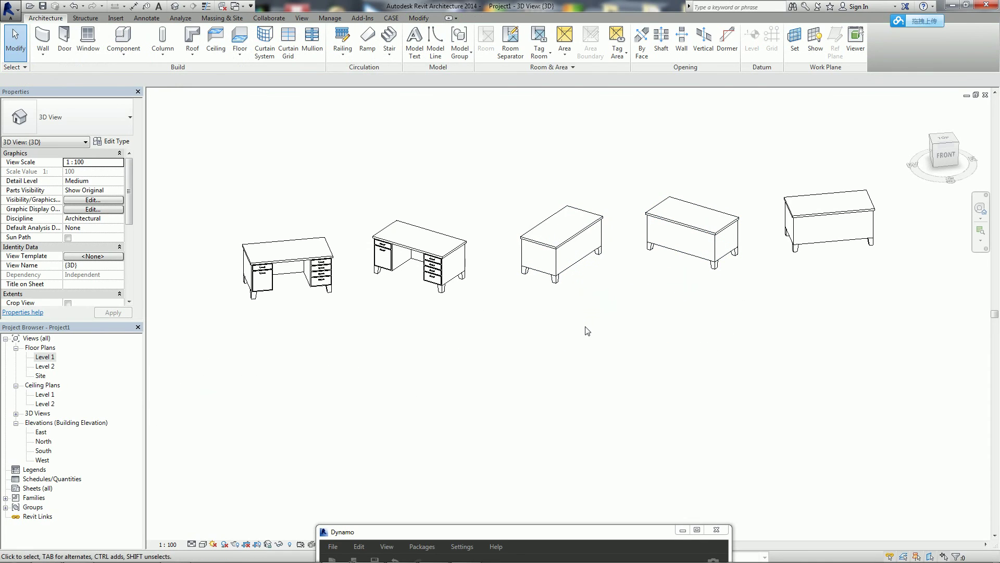
{"action": "double_click", "coordinate": [53, 367]}
{"action": "middle_click_drag", "start_coordinate": [705, 335], "coordinate": [547, 330]}
{"action": "scroll", "coordinate": [547, 331], "scroll_direction": "up", "scroll_amount": 2}
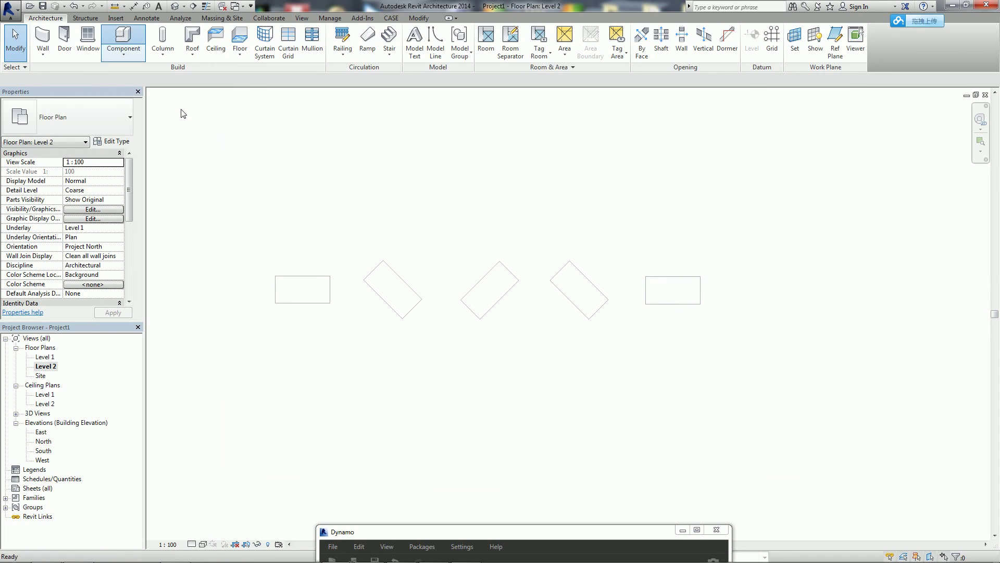
Place three M_Desk components in a second row below the first.
{"action": "left_click", "coordinate": [124, 39]}
{"action": "left_click", "coordinate": [376, 357]}
{"action": "left_click", "coordinate": [504, 357]}
{"action": "left_click", "coordinate": [619, 357]}
{"action": "left_click", "coordinate": [29, 46]}
Rotate the left and middle desks of the new row, the middle about 31°.
{"action": "left_click", "coordinate": [378, 345]}
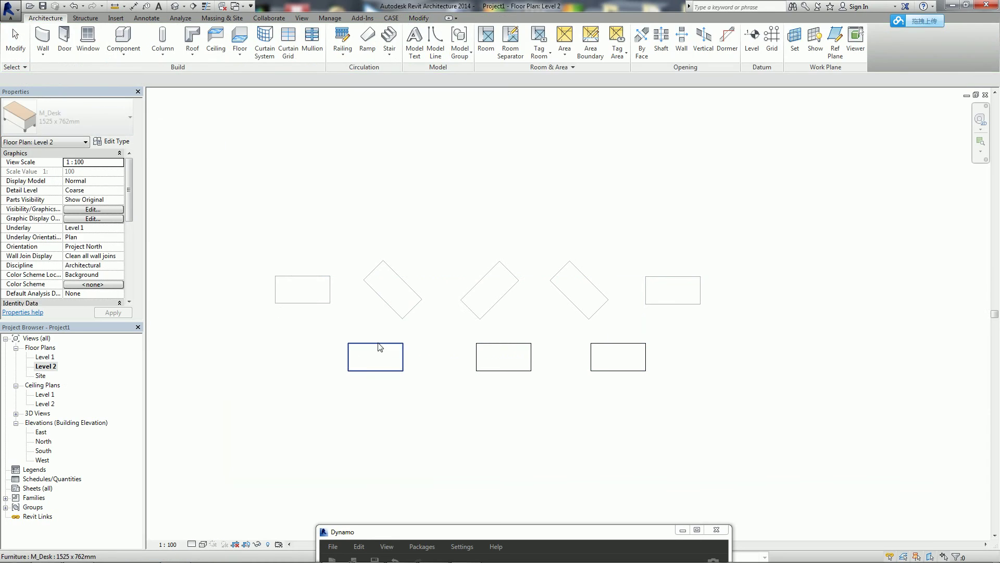
{"action": "left_click", "coordinate": [229, 53]}
{"action": "left_click", "coordinate": [386, 200]}
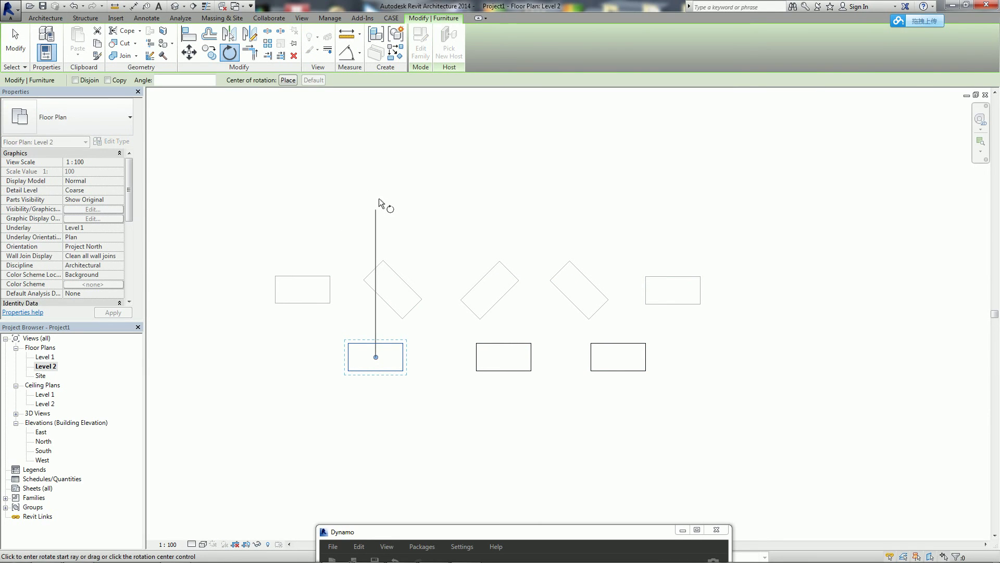
{"action": "left_click", "coordinate": [464, 224]}
{"action": "left_click", "coordinate": [528, 350]}
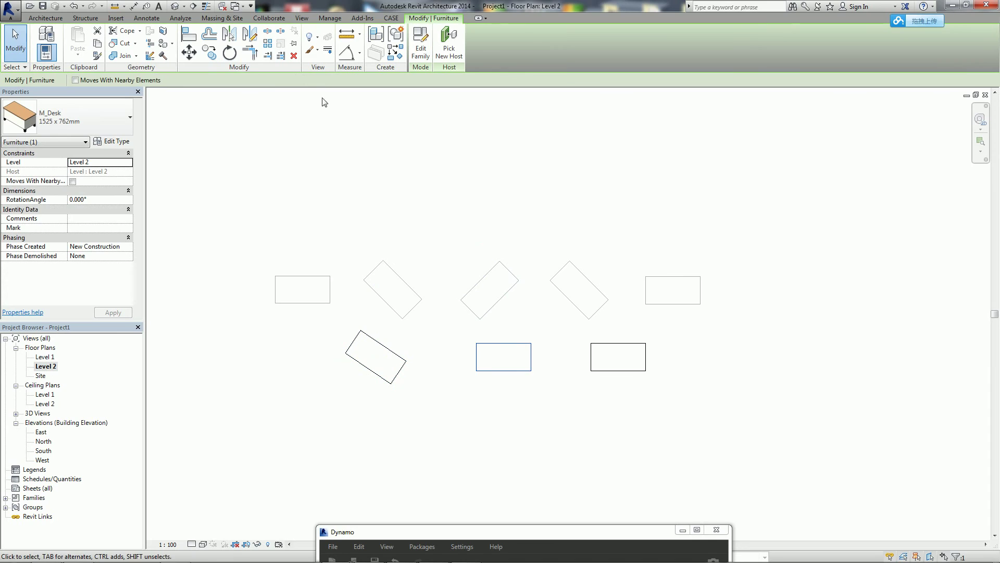
{"action": "left_click", "coordinate": [237, 56]}
{"action": "left_click", "coordinate": [508, 191]}
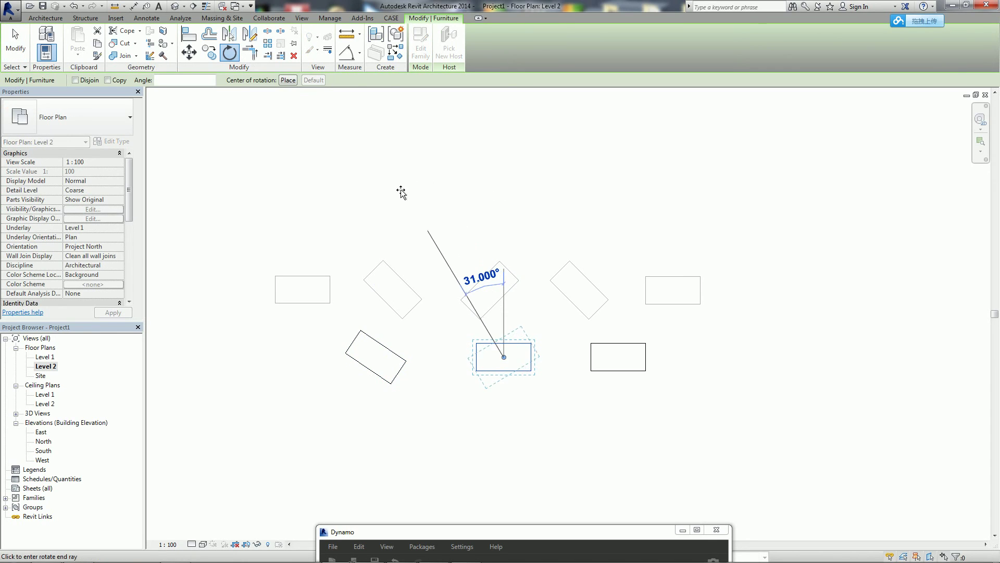
{"action": "left_click", "coordinate": [370, 186]}
Rotate the right desk of the new row and bring the Dynamo graph back into view.
{"action": "left_click", "coordinate": [620, 359]}
{"action": "left_click", "coordinate": [229, 53]}
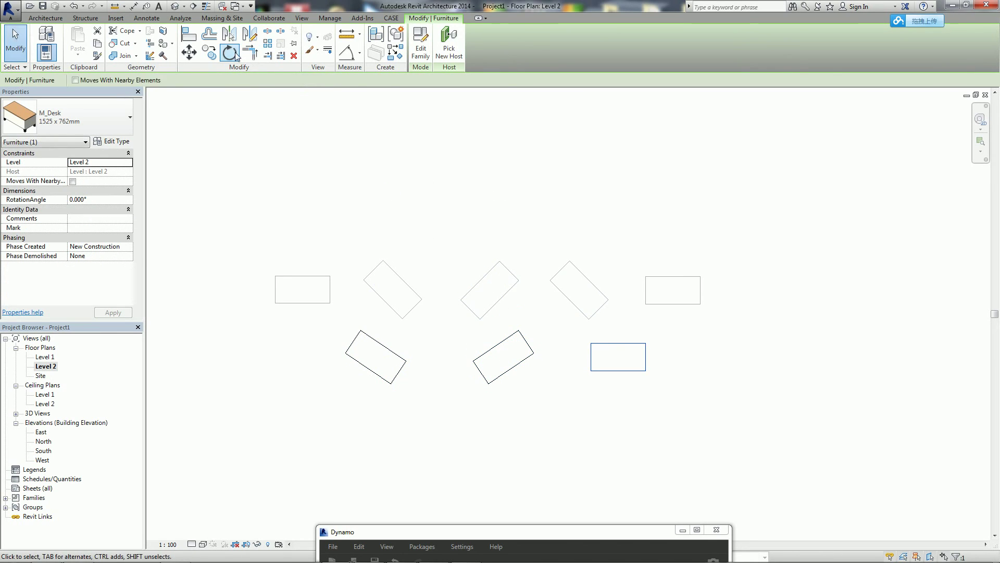
{"action": "left_click", "coordinate": [615, 229]}
{"action": "left_click", "coordinate": [542, 457]}
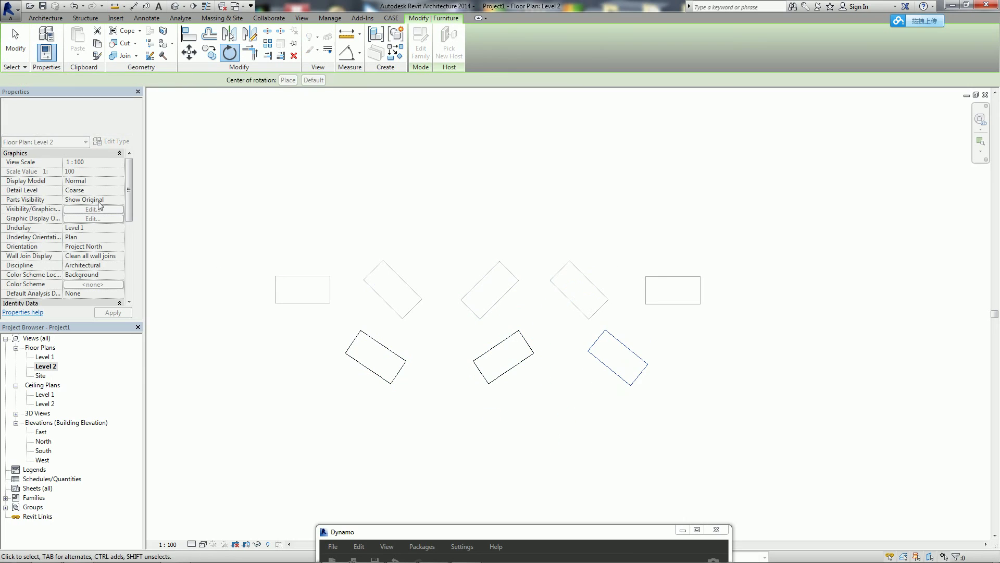
{"action": "left_click", "coordinate": [20, 62]}
{"action": "left_click_drag", "start_coordinate": [558, 532], "coordinate": [704, 190]}
{"action": "left_click", "coordinate": [395, 390]}
Rerun the Dynamo graph and confirm the lower-left desk's RotationAngle reads 146°.
{"action": "left_click", "coordinate": [391, 380]}
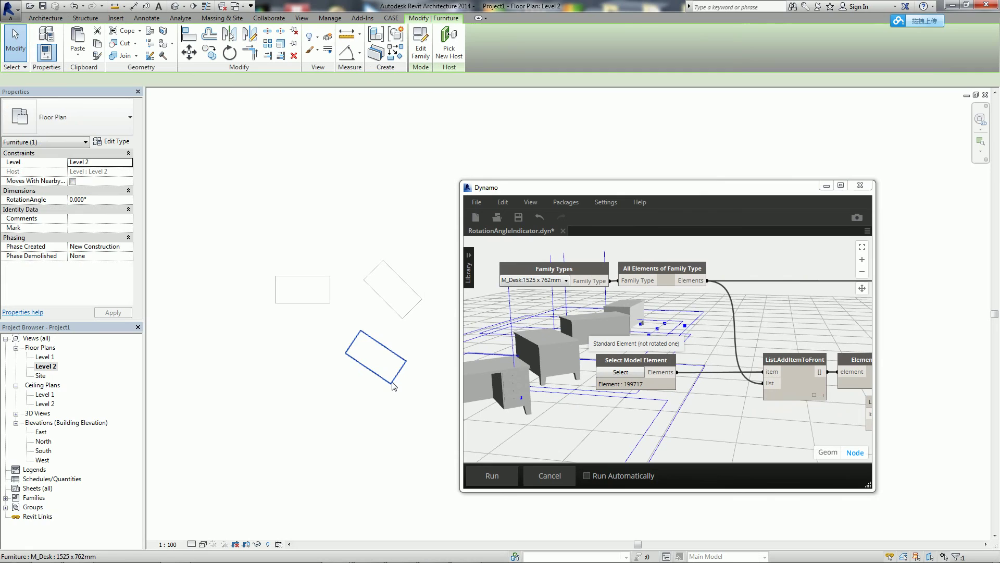
{"action": "left_click", "coordinate": [502, 482]}
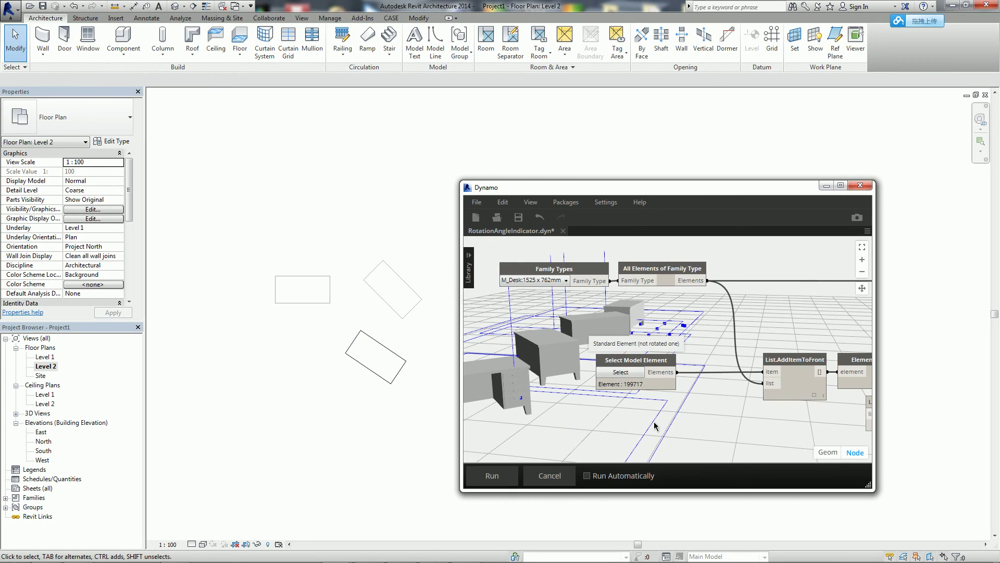
{"action": "left_click", "coordinate": [383, 455]}
{"action": "left_click", "coordinate": [377, 380]}
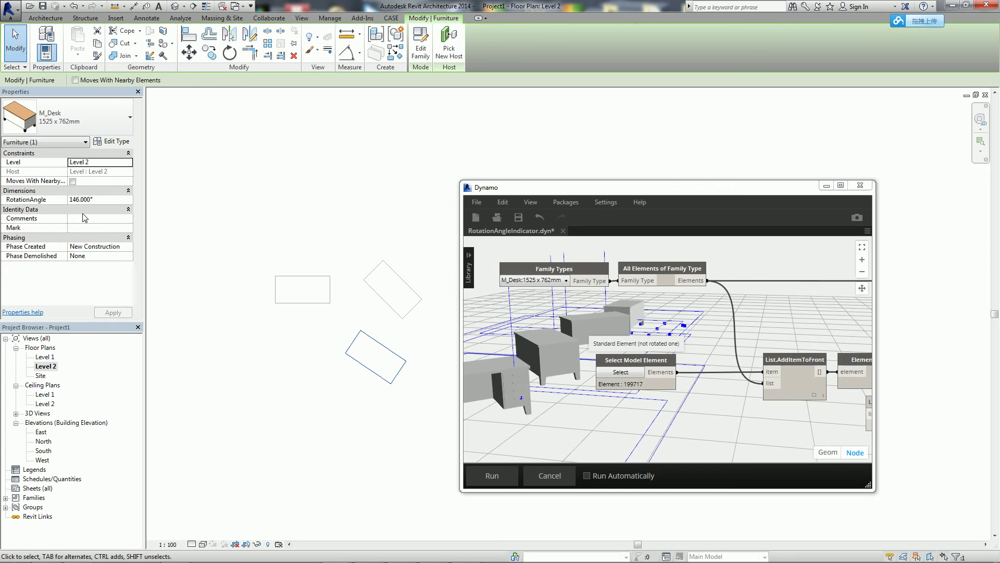
{"action": "left_click_drag", "start_coordinate": [521, 189], "coordinate": [722, 424]}
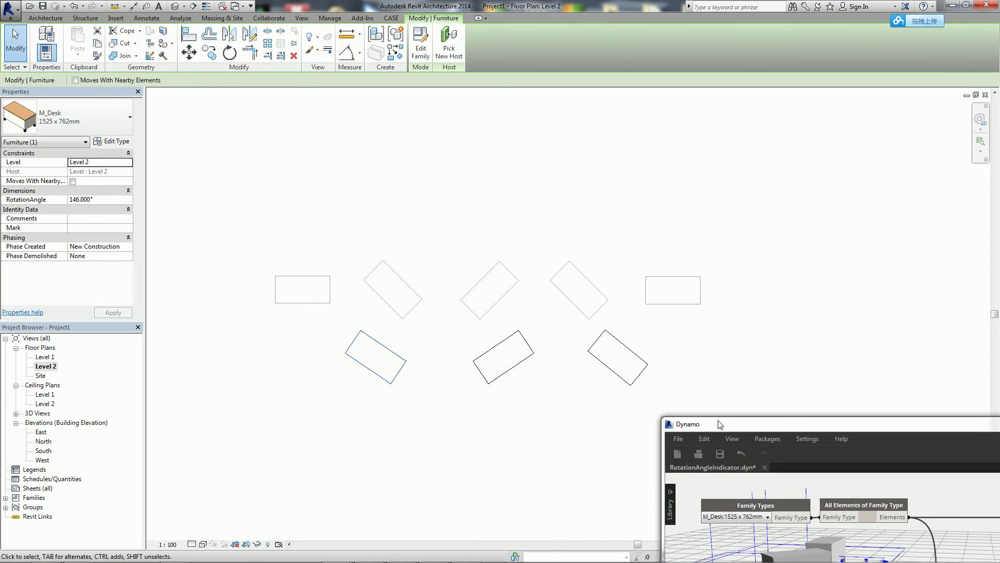
Confirm the lower middle (214°) and right (321°) desks, then orbit 3D to show both rows.
{"action": "left_click", "coordinate": [514, 385]}
{"action": "left_click", "coordinate": [513, 368]}
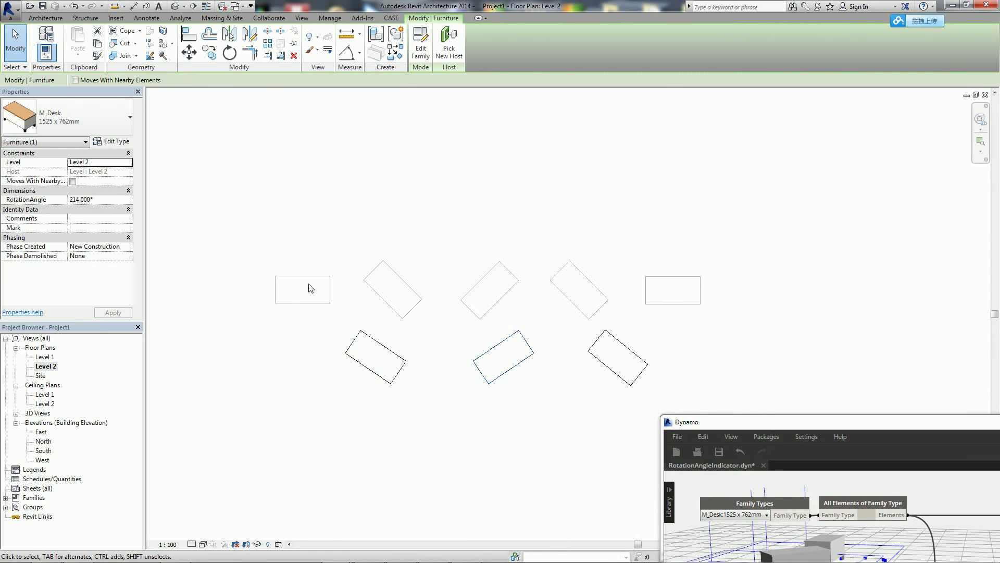
{"action": "left_click", "coordinate": [610, 371]}
{"action": "left_click", "coordinate": [265, 212]}
{"action": "middle_click_drag", "start_coordinate": [460, 364], "coordinate": [582, 380], "text": "shift"}
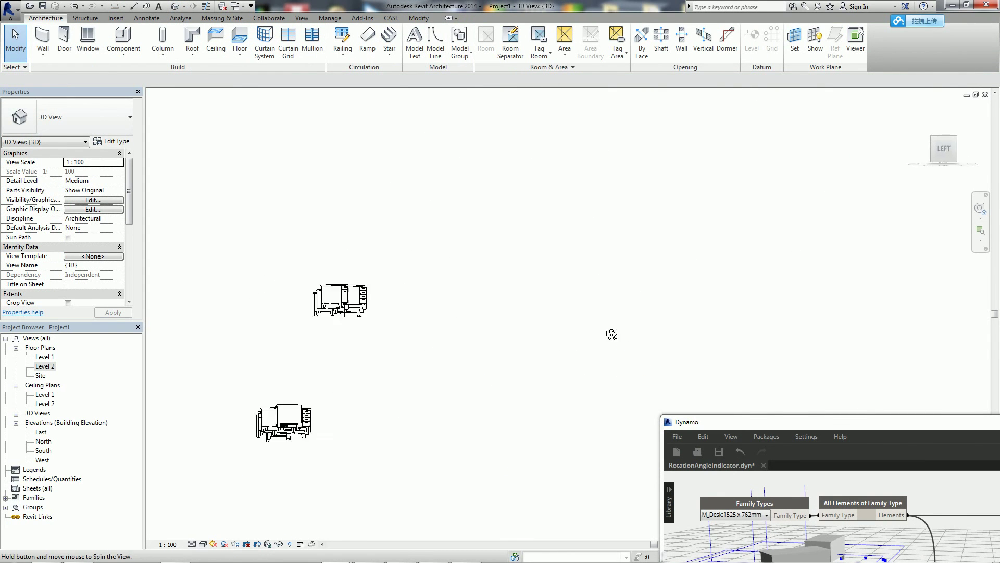
{"action": "middle_click_drag", "start_coordinate": [582, 381], "coordinate": [480, 373], "text": "shift"}
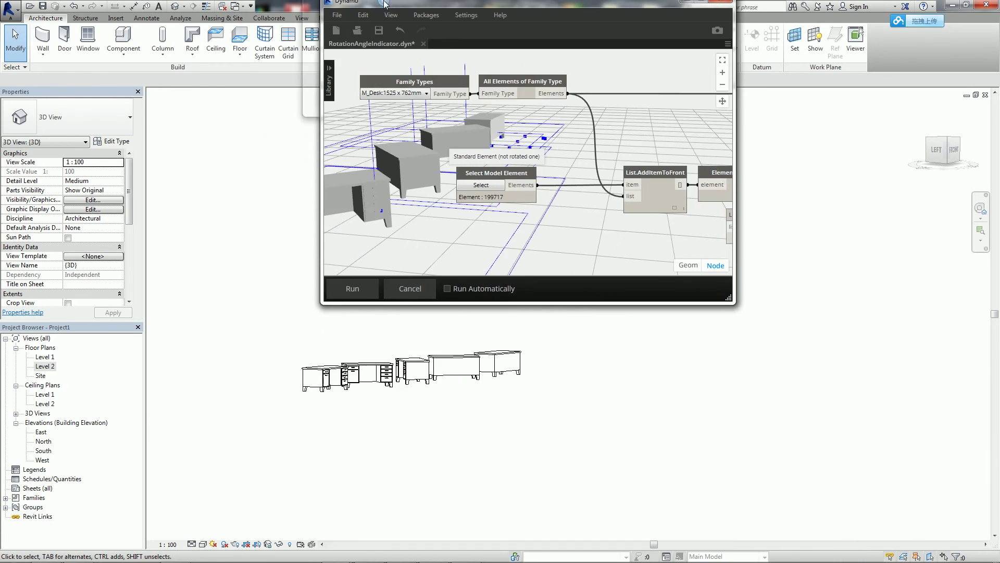
Maximize Dynamo and pan the graph to the Family Types and Select Model Element nodes.
{"action": "left_click_drag", "start_coordinate": [725, 426], "coordinate": [385, 5]}
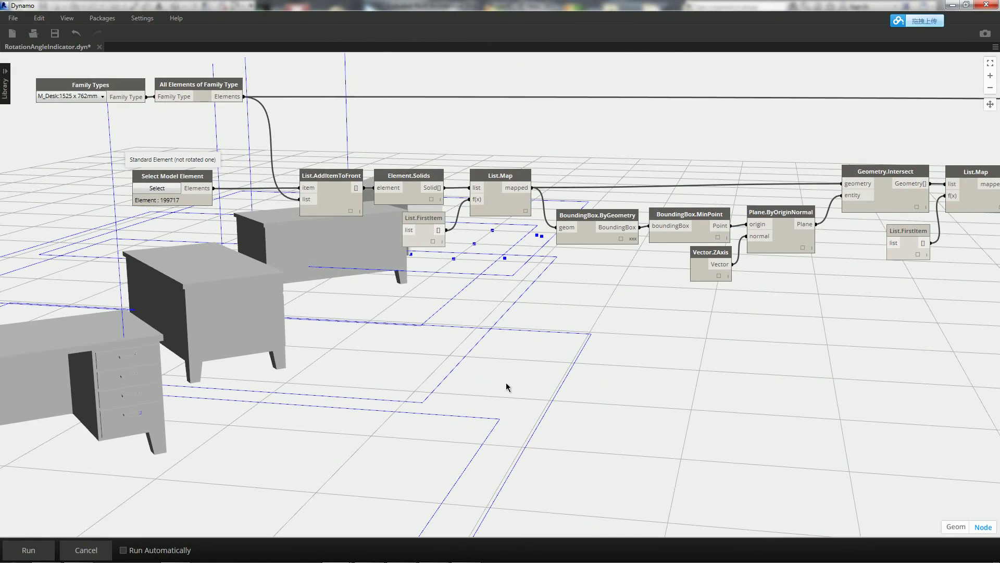
{"action": "scroll", "coordinate": [506, 386], "scroll_direction": "down", "scroll_amount": 3}
{"action": "middle_click_drag", "start_coordinate": [516, 392], "coordinate": [364, 436]}
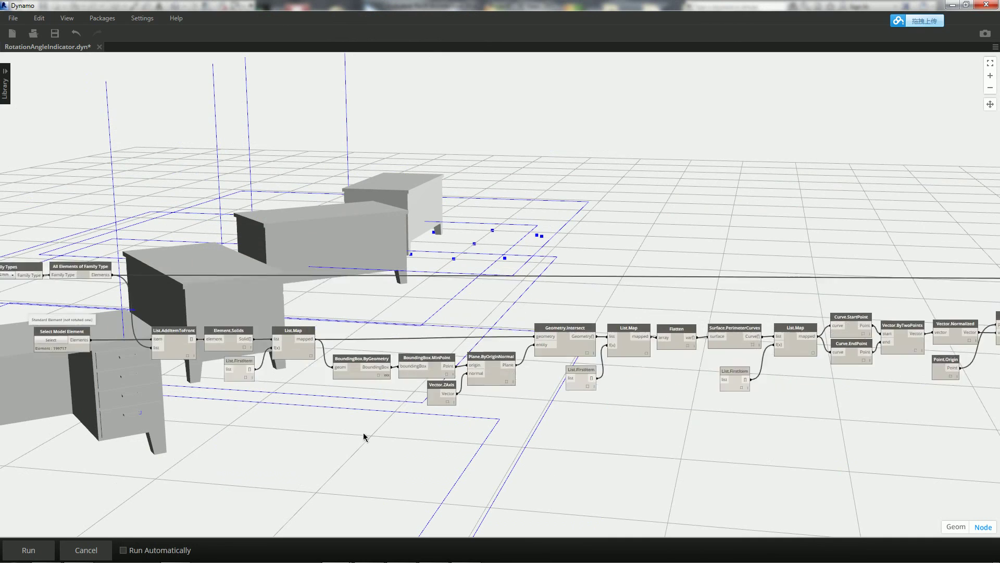
{"action": "scroll", "coordinate": [436, 436], "scroll_direction": "down", "scroll_amount": 2}
{"action": "mouse_move", "coordinate": [436, 436]}
{"action": "middle_mouse_down"}
{"action": "mouse_move", "coordinate": [308, 431]}
{"action": "mouse_move", "coordinate": [904, 418]}
{"action": "middle_mouse_up"}
{"action": "scroll", "coordinate": [273, 395], "scroll_direction": "up", "scroll_amount": 4}
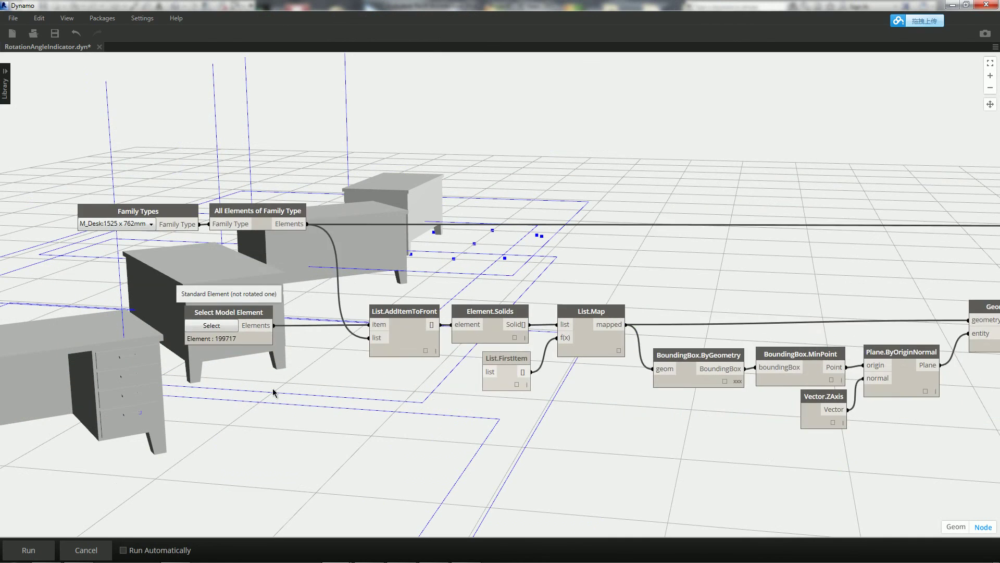
{"action": "scroll", "coordinate": [273, 394], "scroll_direction": "up", "scroll_amount": 3}
{"action": "mouse_move", "coordinate": [273, 395]}
{"action": "middle_mouse_down"}
{"action": "mouse_move", "coordinate": [398, 379]}
{"action": "mouse_move", "coordinate": [460, 419]}
{"action": "middle_mouse_up"}
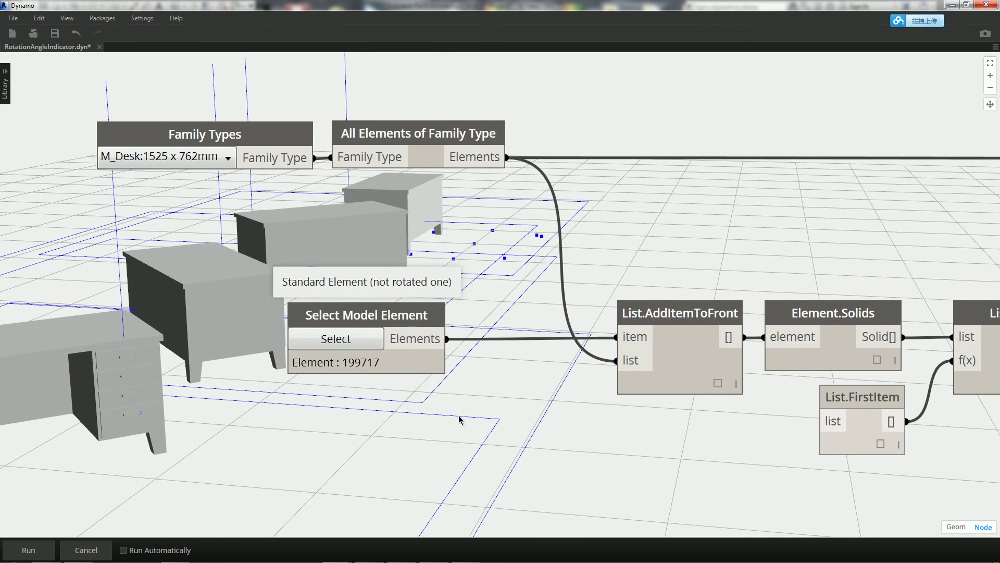
Pan past the BoundingBox, Geometry.Intersect, PerimeterCurves and vector nodes to the Code Block.
{"action": "scroll", "coordinate": [459, 419], "scroll_direction": "down", "scroll_amount": 2}
{"action": "middle_click_drag", "start_coordinate": [525, 412], "coordinate": [334, 411]}
{"action": "scroll", "coordinate": [685, 419], "scroll_direction": "up", "scroll_amount": 1}
{"action": "middle_click_drag", "start_coordinate": [686, 419], "coordinate": [543, 408]}
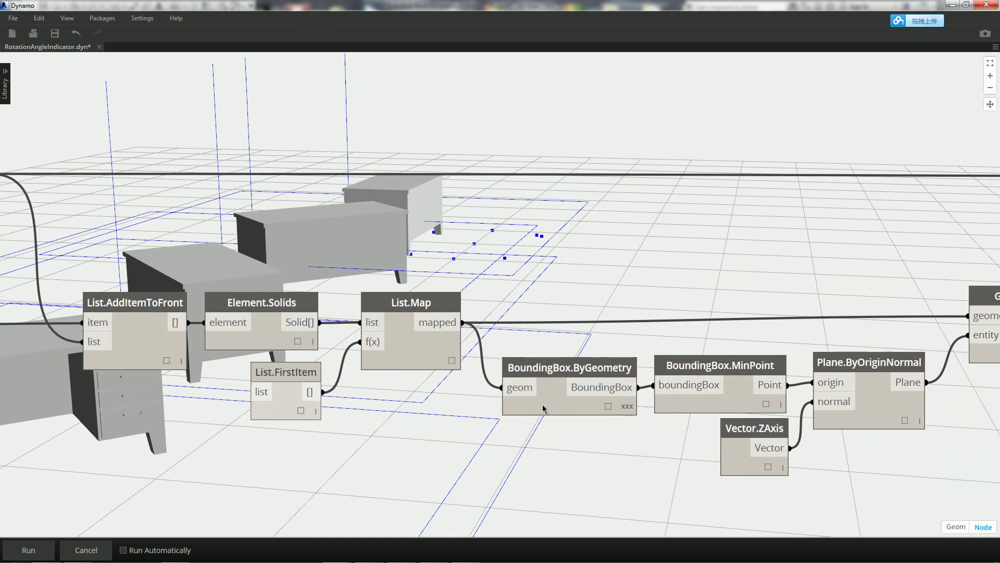
{"action": "middle_click_drag", "start_coordinate": [724, 409], "coordinate": [479, 409]}
{"action": "middle_click_drag", "start_coordinate": [755, 411], "coordinate": [412, 415]}
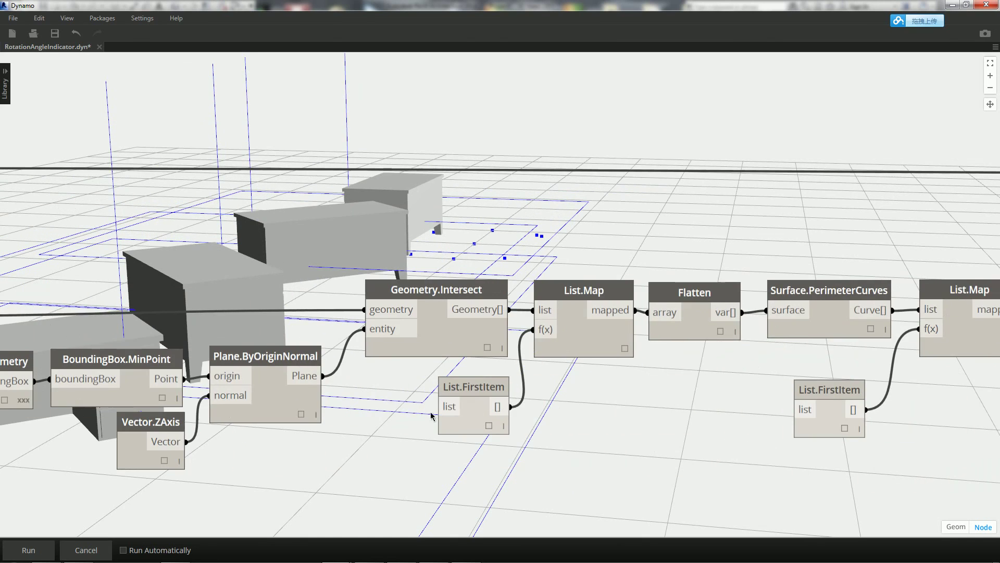
{"action": "middle_click_drag", "start_coordinate": [740, 410], "coordinate": [458, 402]}
{"action": "mouse_move", "coordinate": [873, 392]}
{"action": "middle_mouse_down"}
{"action": "mouse_move", "coordinate": [509, 401]}
{"action": "mouse_move", "coordinate": [458, 402]}
{"action": "mouse_move", "coordinate": [575, 396]}
{"action": "mouse_move", "coordinate": [444, 393]}
{"action": "mouse_move", "coordinate": [806, 385]}
{"action": "mouse_move", "coordinate": [678, 384]}
{"action": "middle_mouse_up"}
Open the arcAngles Python script, enlarge its editor, and accept the changes.
{"action": "middle_click_drag", "start_coordinate": [748, 383], "coordinate": [378, 373]}
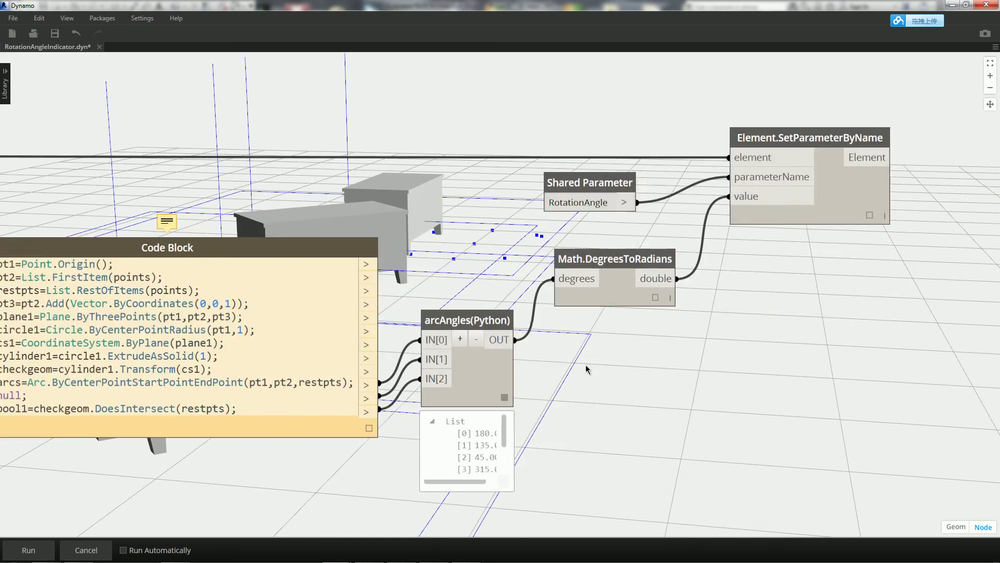
{"action": "double_click", "coordinate": [477, 377]}
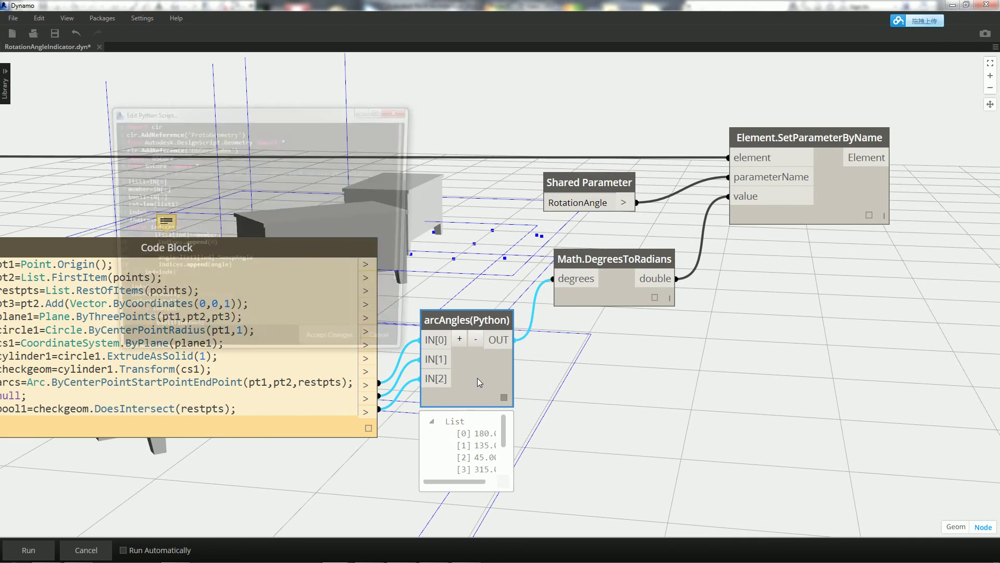
{"action": "left_click_drag", "start_coordinate": [403, 363], "coordinate": [402, 489]}
{"action": "left_click_drag", "start_coordinate": [257, 120], "coordinate": [670, 121]}
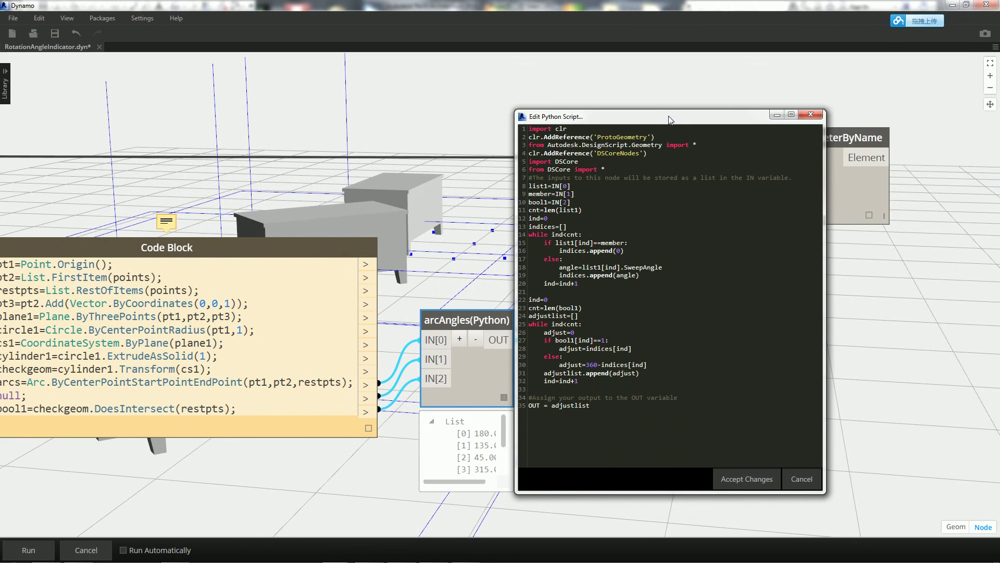
{"action": "left_click", "coordinate": [739, 479]}
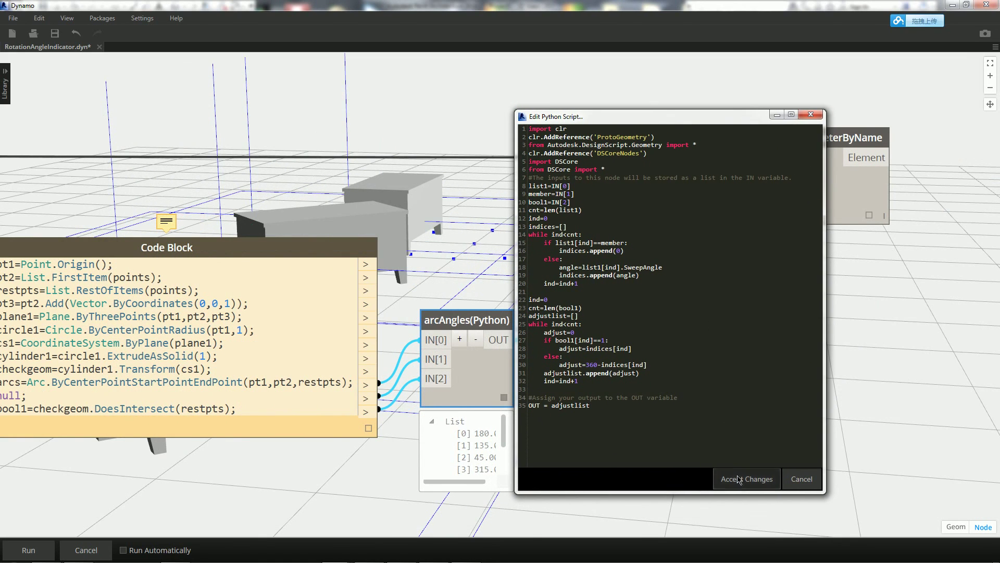
Expand the arcAngles output to show all eight angles, 180 through 321.
{"action": "left_click", "coordinate": [504, 404]}
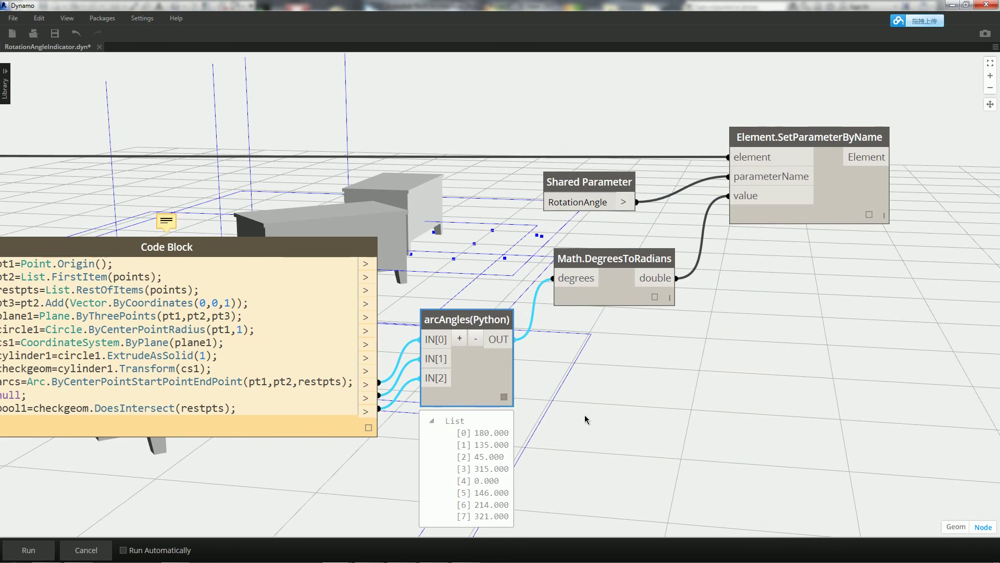
{"action": "scroll", "coordinate": [584, 420], "scroll_direction": "down", "scroll_amount": 1}
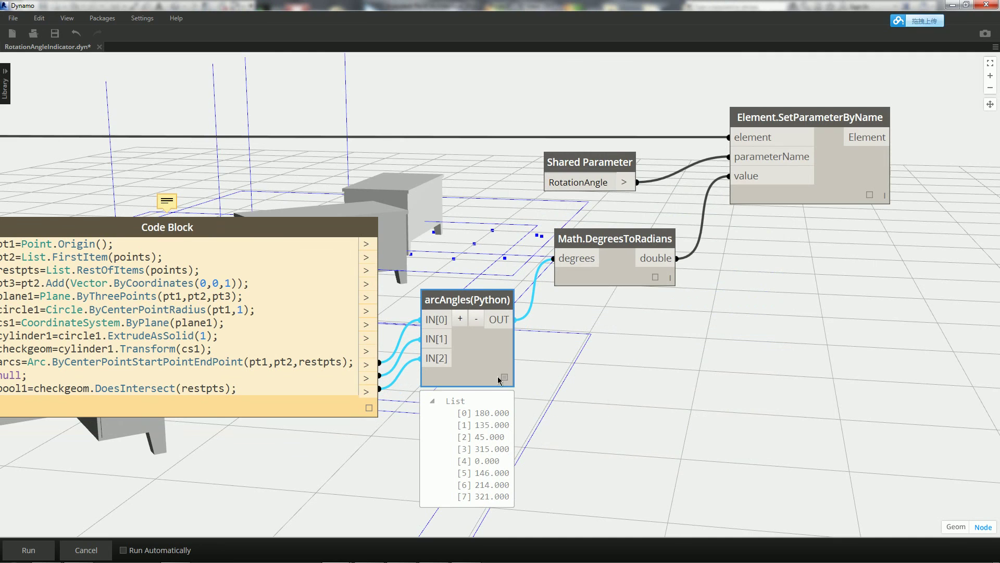
{"action": "left_click", "coordinate": [681, 357]}
Zoom out and orbit Dynamo's 3D geometry preview to inspect the placed desks.
{"action": "scroll", "coordinate": [682, 358], "scroll_direction": "down", "scroll_amount": 3}
{"action": "scroll", "coordinate": [583, 374], "scroll_direction": "down", "scroll_amount": 2}
{"action": "scroll", "coordinate": [633, 379], "scroll_direction": "down", "scroll_amount": 1}
{"action": "scroll", "coordinate": [634, 379], "scroll_direction": "down", "scroll_amount": 1}
{"action": "scroll", "coordinate": [664, 374], "scroll_direction": "down", "scroll_amount": 1}
{"action": "key", "text": "ctrl+b"}
{"action": "scroll", "coordinate": [599, 392], "scroll_direction": "down", "scroll_amount": 3}
{"action": "scroll", "coordinate": [622, 387], "scroll_direction": "down", "scroll_amount": 2}
{"action": "right_click_drag", "start_coordinate": [622, 387], "coordinate": [579, 412]}
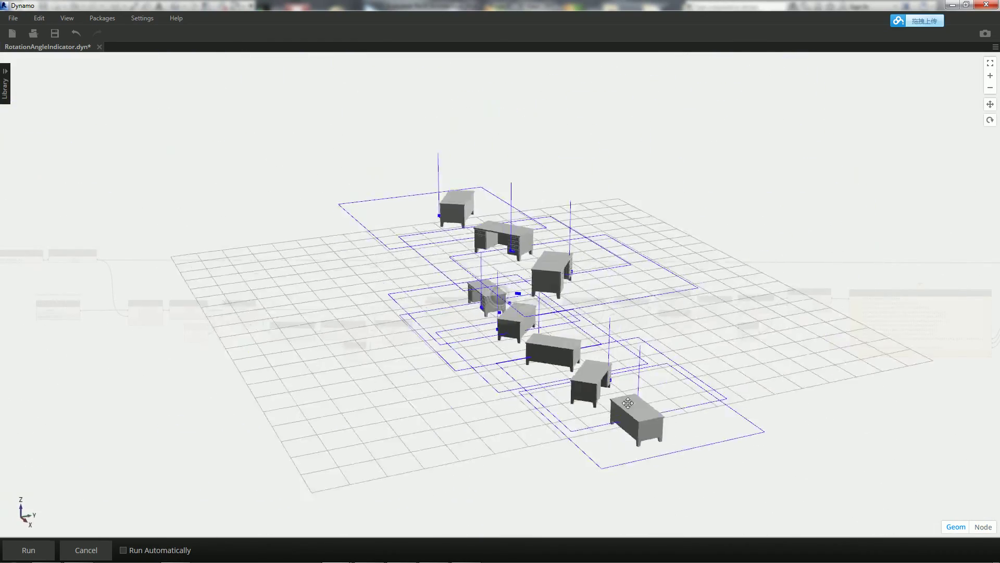
{"action": "scroll", "coordinate": [578, 413], "scroll_direction": "up", "scroll_amount": 3}
{"action": "scroll", "coordinate": [585, 392], "scroll_direction": "up", "scroll_amount": 1}
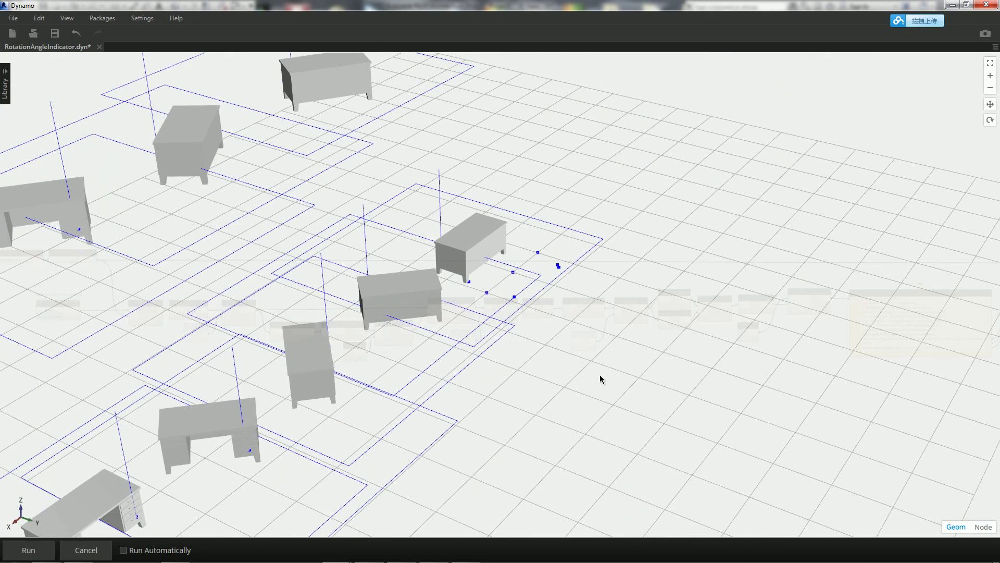
Return to the node graph, pan over the whole script, and minimize Dynamo.
{"action": "key", "text": "ctrl+b"}
{"action": "middle_click_drag", "start_coordinate": [628, 373], "coordinate": [404, 368]}
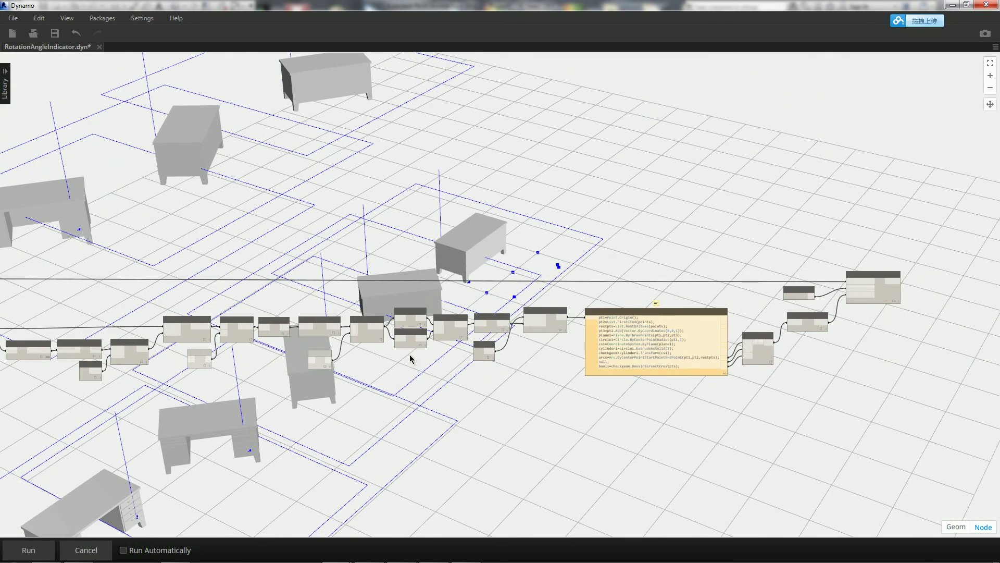
{"action": "left_click", "coordinate": [951, 5]}
{"action": "left_click", "coordinate": [407, 256]}
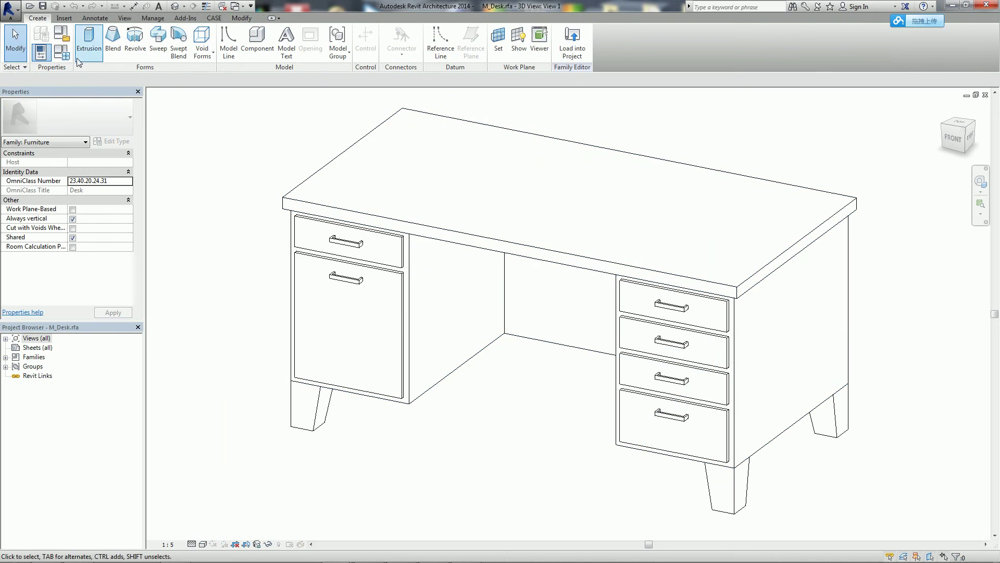
Verify in Family Types that RotationAngle is a shared instance Angle parameter.
{"action": "left_click", "coordinate": [63, 55]}
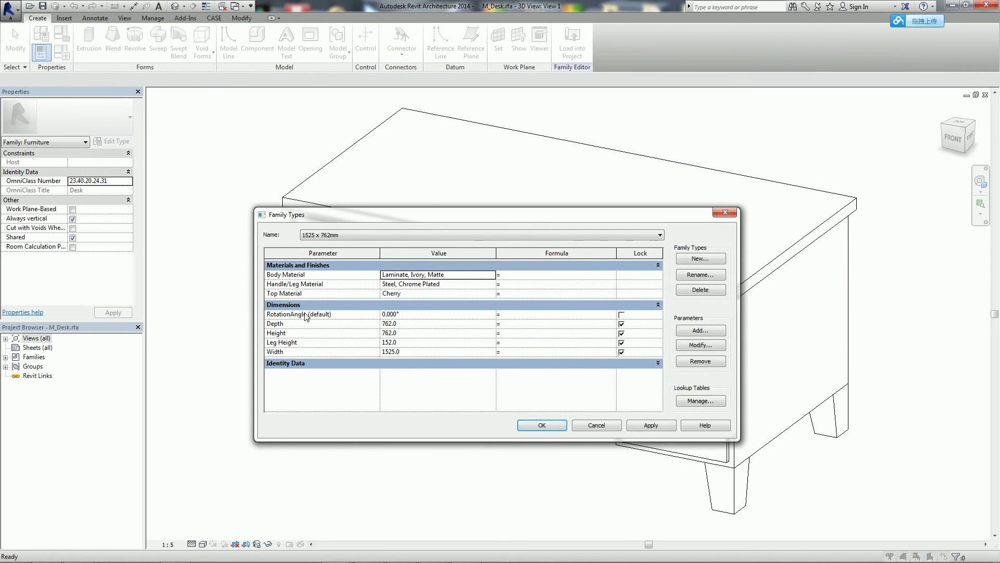
{"action": "left_click", "coordinate": [308, 315]}
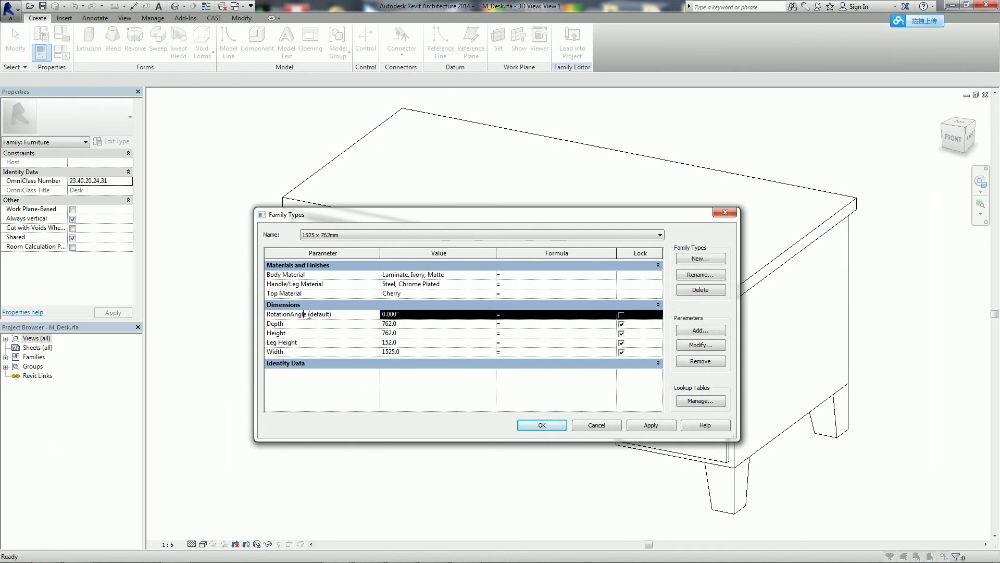
{"action": "left_click", "coordinate": [697, 347]}
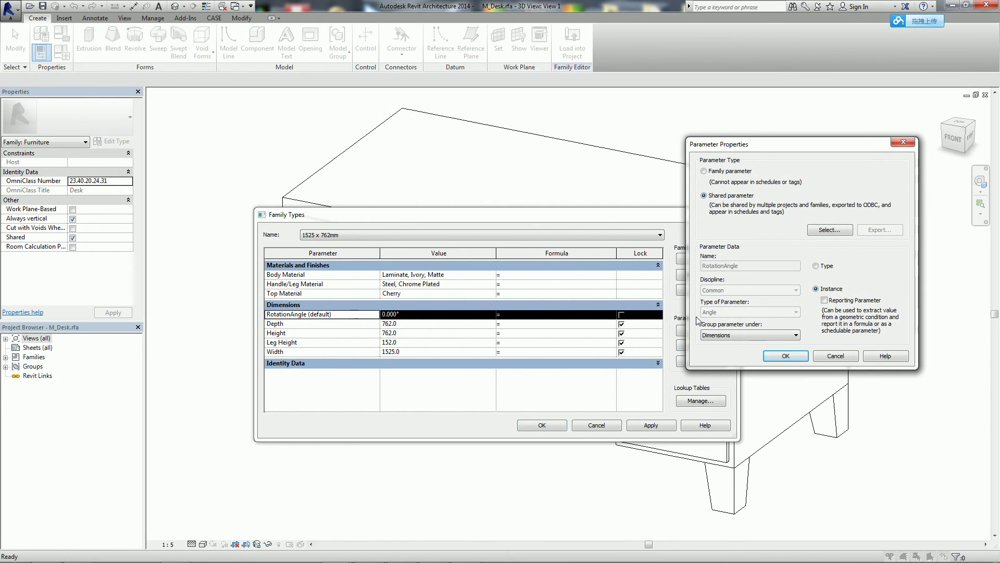
{"action": "left_click", "coordinate": [785, 356]}
{"action": "left_click", "coordinate": [542, 425]}
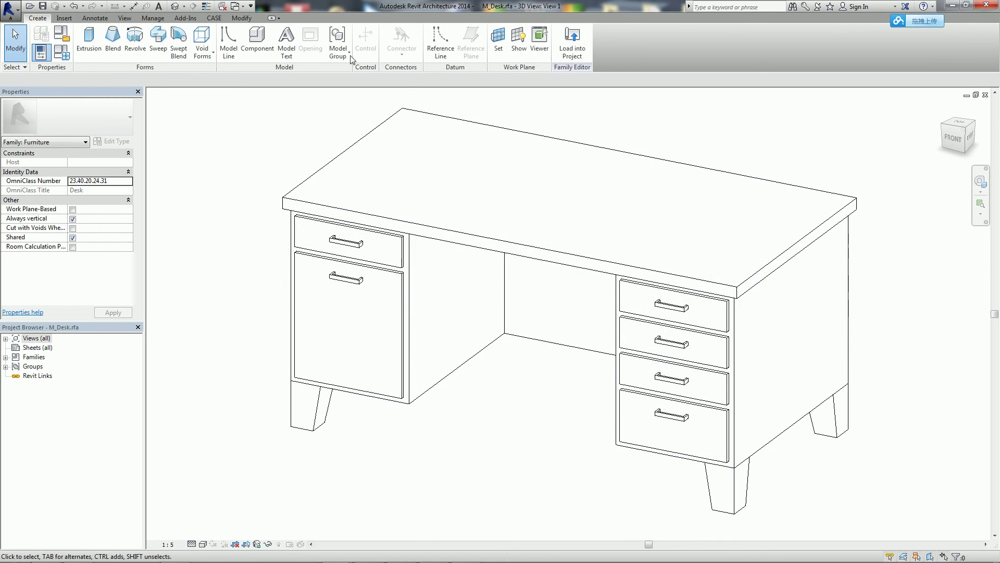
{"action": "left_click", "coordinate": [234, 6]}
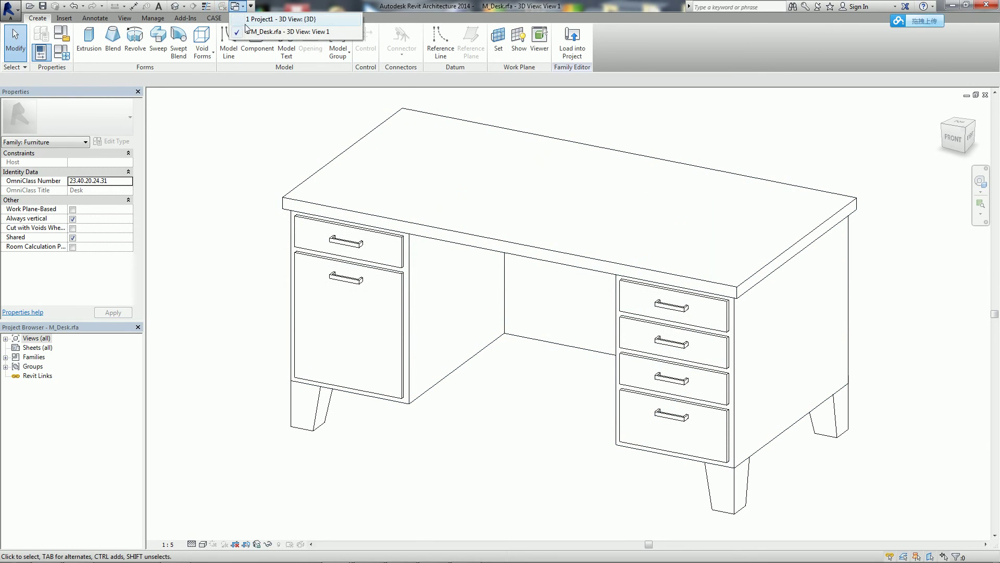
In Project1's 3D view, read each desk's RotationAngle (180°, 135°, 45°, 146°), then open Level 1.
{"action": "left_click", "coordinate": [271, 18]}
{"action": "mouse_move", "coordinate": [399, 346]}
{"action": "middle_mouse_down", "text": "shift"}
{"action": "mouse_move", "coordinate": [444, 379]}
{"action": "mouse_move", "coordinate": [419, 319]}
{"action": "middle_mouse_up", "text": "shift"}
{"action": "left_click", "coordinate": [278, 346]}
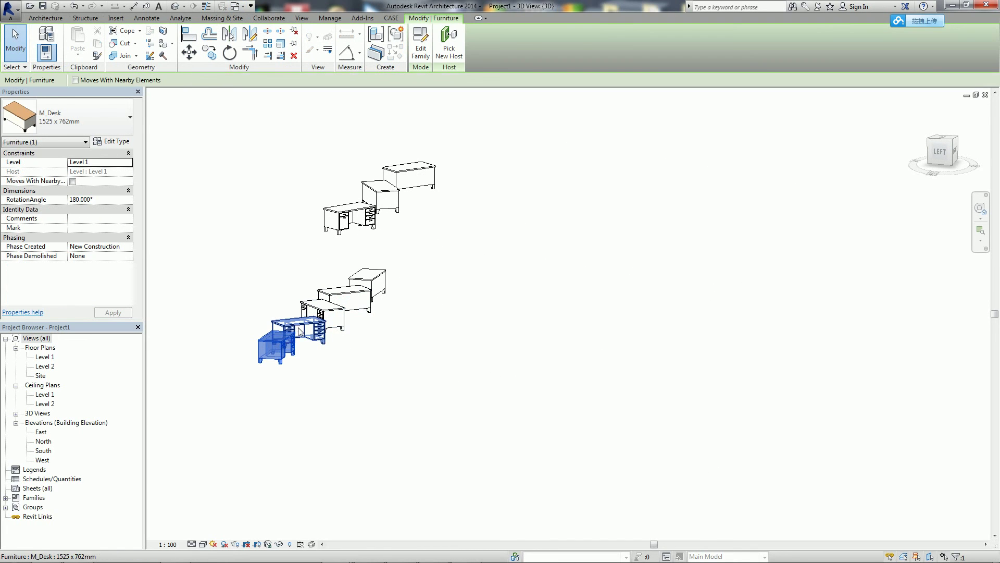
{"action": "left_click", "coordinate": [309, 330]}
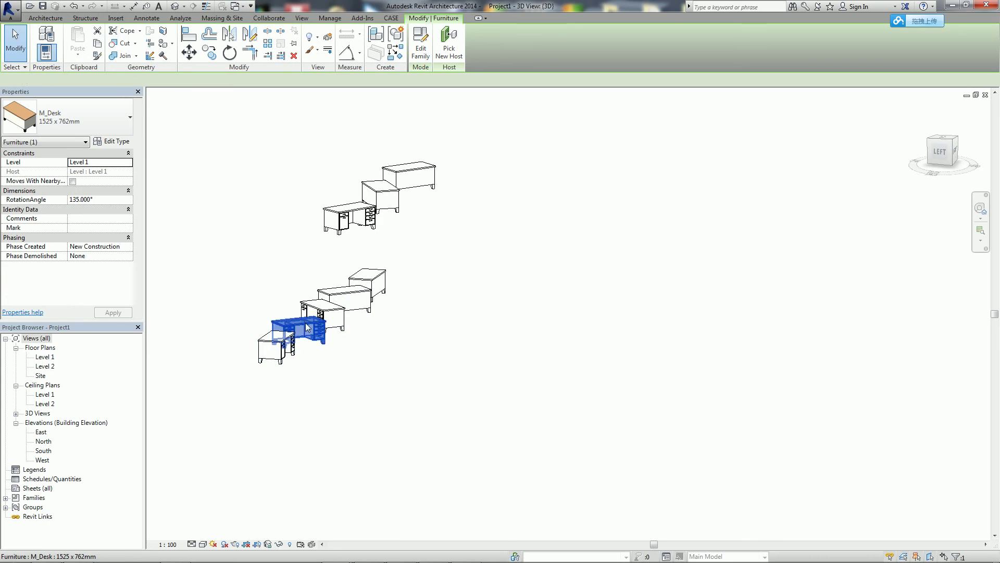
{"action": "left_click", "coordinate": [326, 315]}
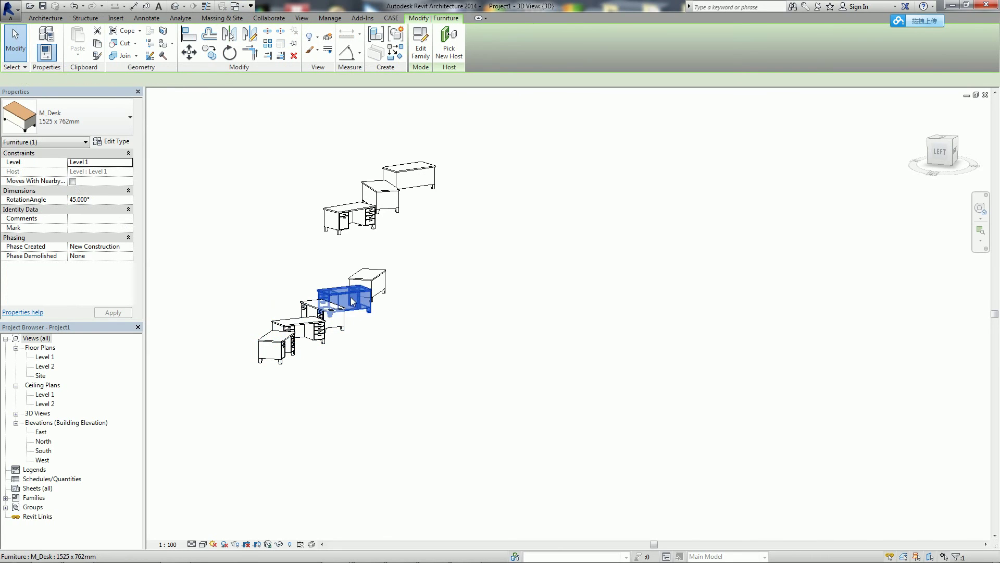
{"action": "left_click", "coordinate": [369, 281]}
{"action": "left_click", "coordinate": [298, 334]}
{"action": "left_click", "coordinate": [290, 344]}
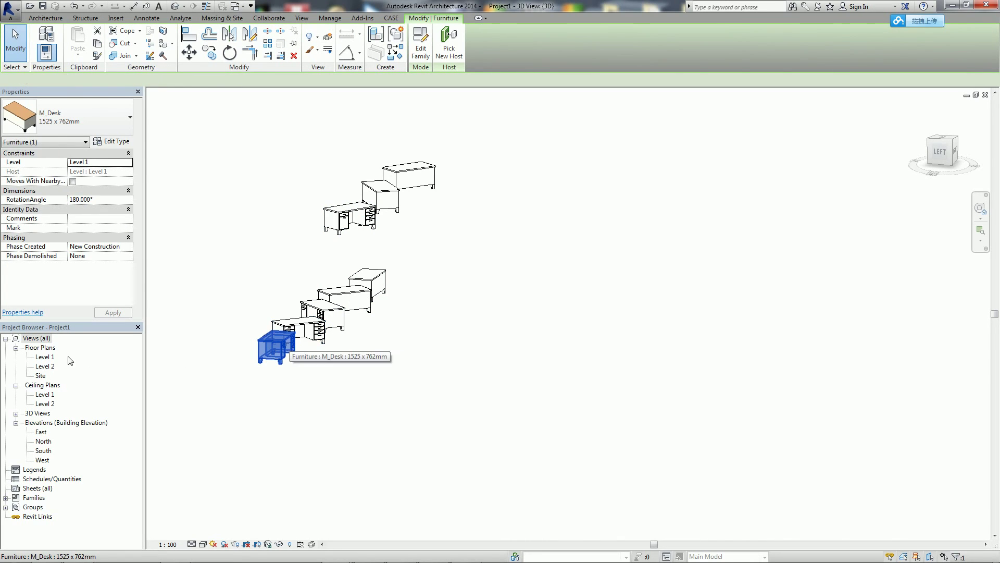
{"action": "double_click", "coordinate": [45, 356]}
Rotate the second desk (135°) about 29° in the Level 1 plan and reselect it.
{"action": "scroll", "coordinate": [453, 365], "scroll_direction": "up", "scroll_amount": 2}
{"action": "scroll", "coordinate": [458, 307], "scroll_direction": "up", "scroll_amount": 1}
{"action": "left_click", "coordinate": [458, 300]}
{"action": "middle_click_drag", "start_coordinate": [438, 355], "coordinate": [422, 400]}
{"action": "scroll", "coordinate": [421, 400], "scroll_direction": "up", "scroll_amount": 2}
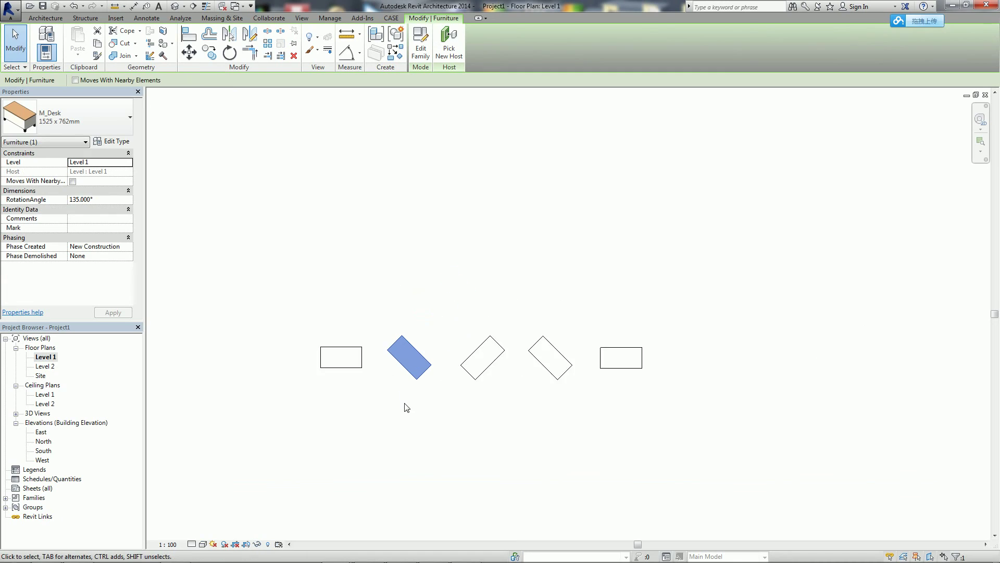
{"action": "scroll", "coordinate": [407, 407], "scroll_direction": "up", "scroll_amount": 1}
{"action": "left_click", "coordinate": [234, 57]}
{"action": "left_click", "coordinate": [418, 226]}
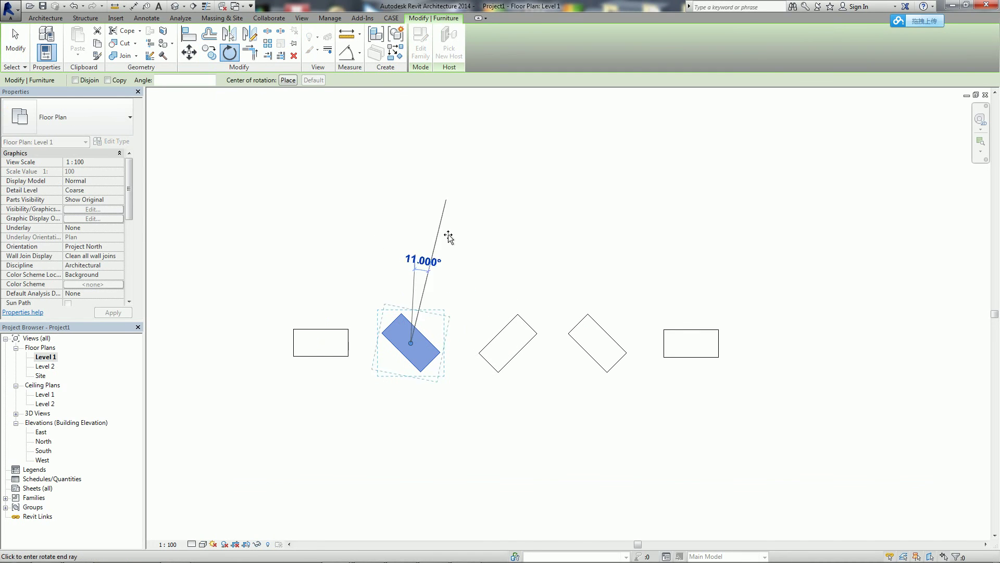
{"action": "left_click", "coordinate": [471, 249]}
{"action": "key", "text": "Escape"}
{"action": "left_click", "coordinate": [404, 323]}
{"action": "mouse_move", "coordinate": [205, 558]}
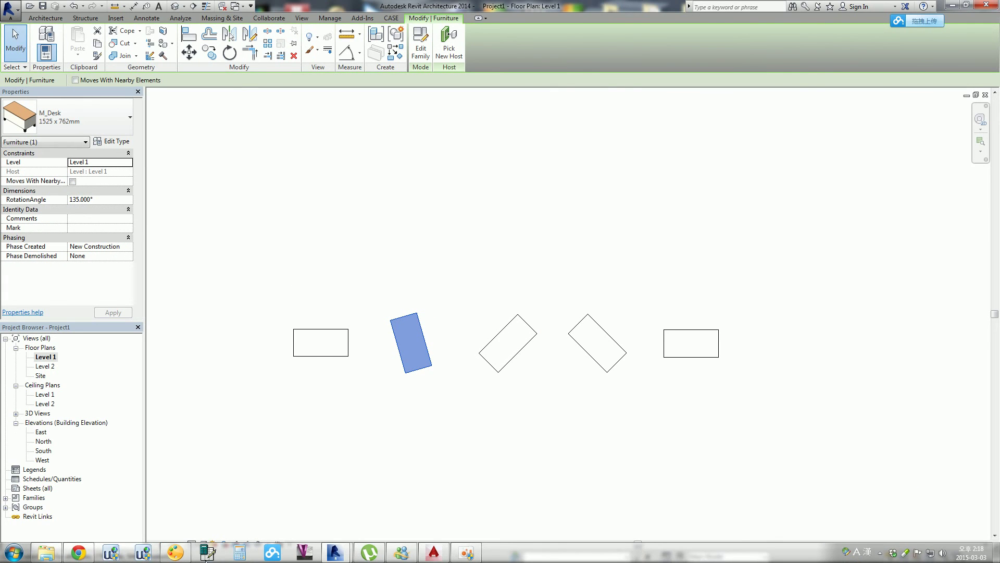
{"action": "mouse_move", "coordinate": [334, 553]}
{"action": "left_click", "coordinate": [391, 432]}
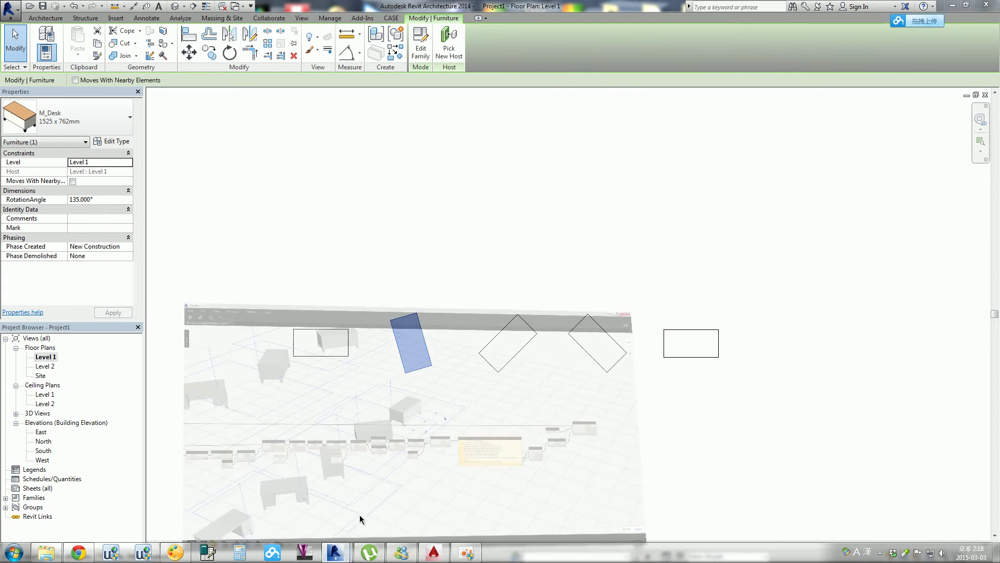
Shrink Dynamo beside Revit and re-run the script to update the rotated desk's angle.
{"action": "left_click_drag", "start_coordinate": [454, 11], "coordinate": [729, 116]}
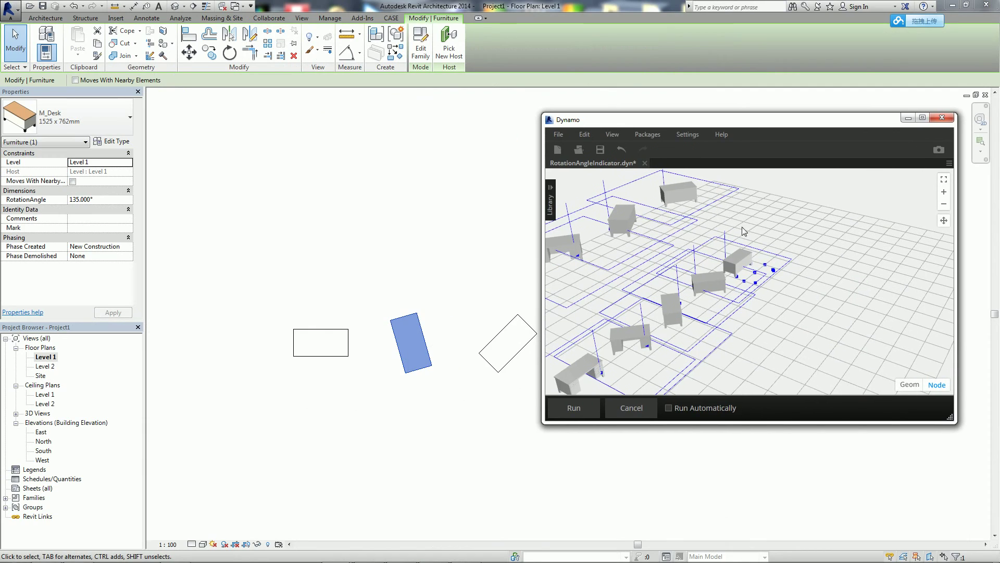
{"action": "left_click", "coordinate": [578, 414]}
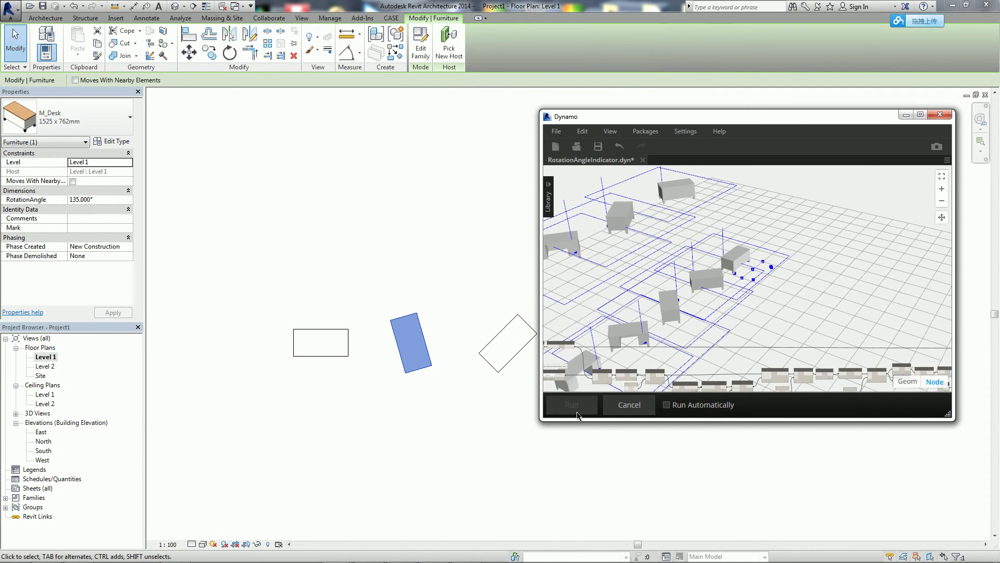